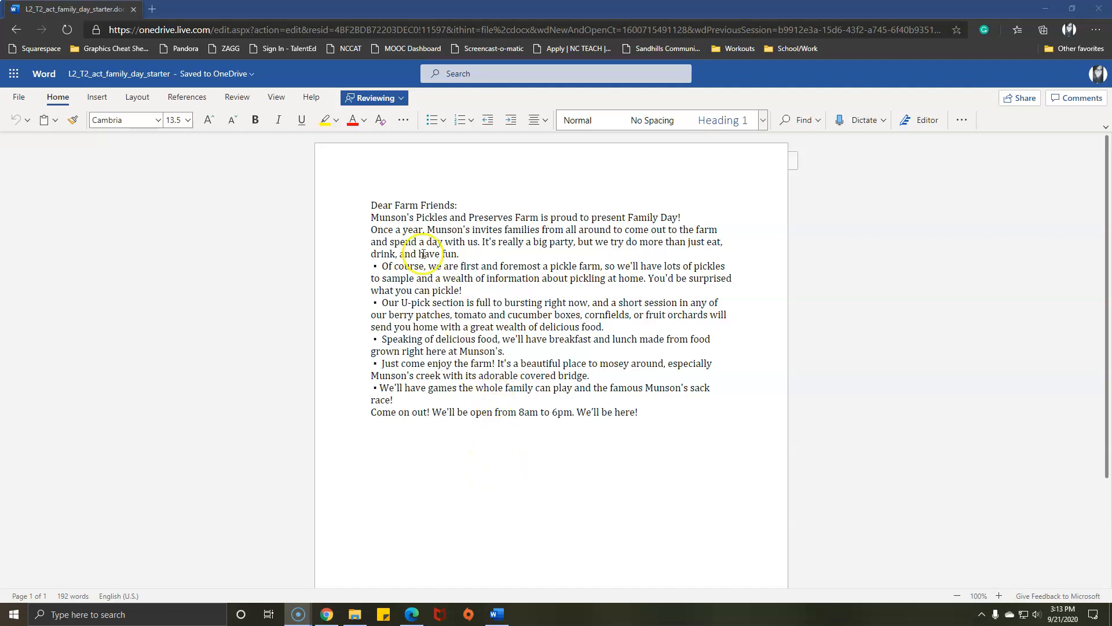
# Step: Set Track Changes to record edits for everyone in the document
pyautogui.click(243, 105)
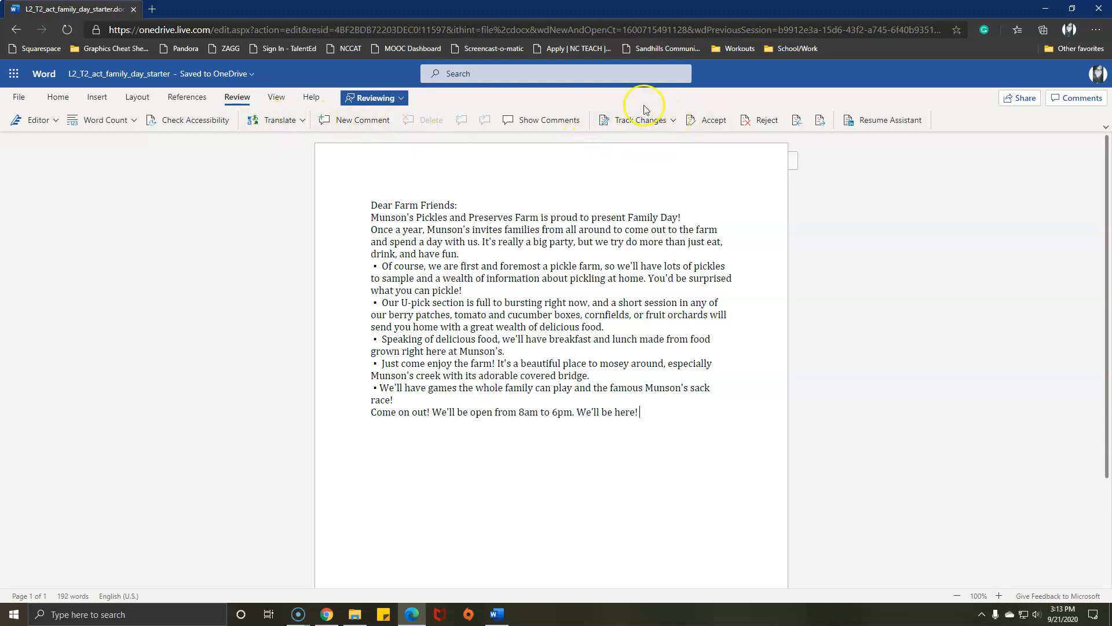
pyautogui.click(675, 121)
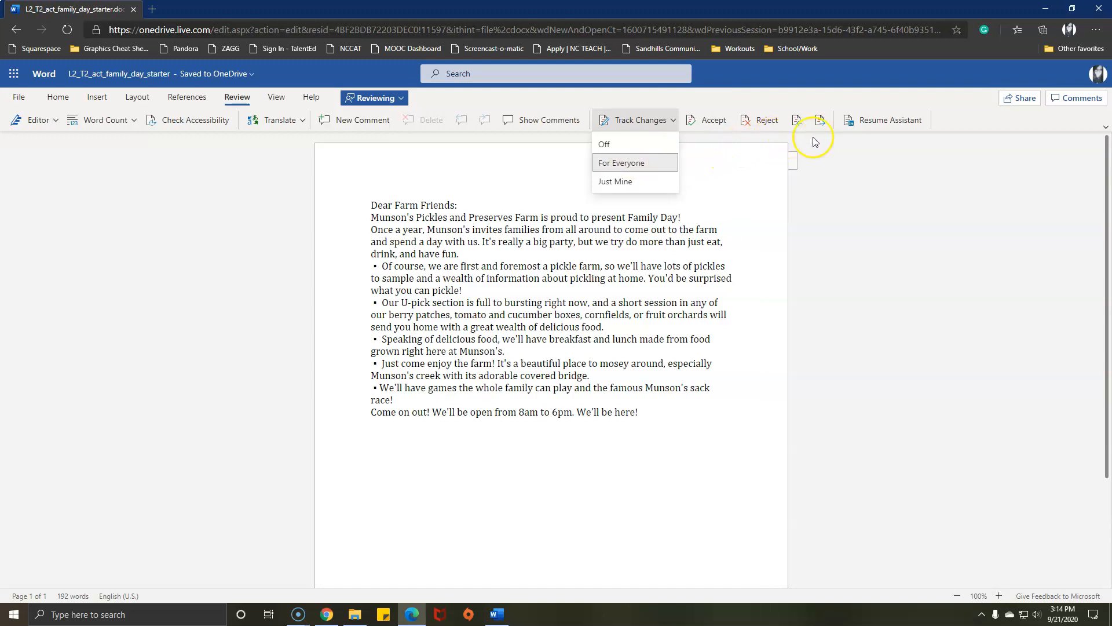
pyautogui.click(639, 163)
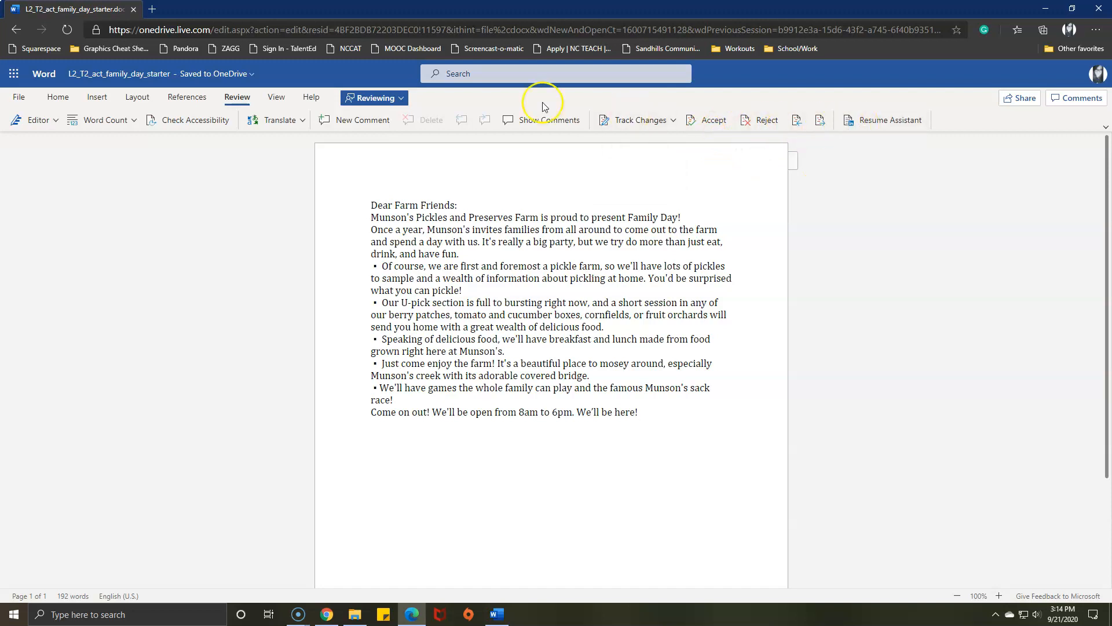
pyautogui.click(400, 99)
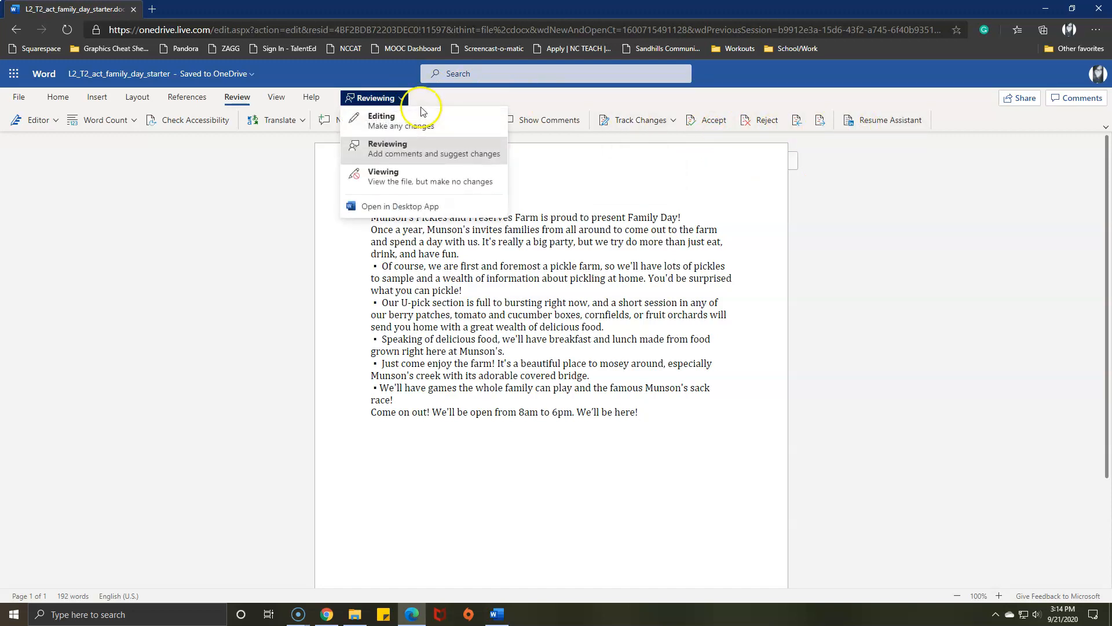
pyautogui.click(250, 172)
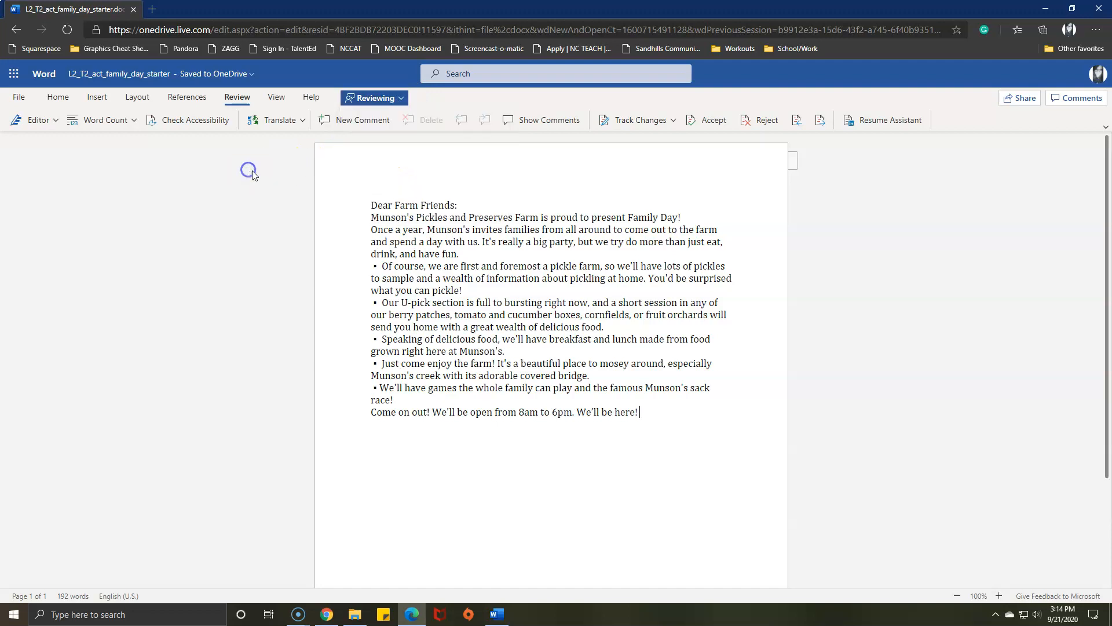
pyautogui.click(399, 100)
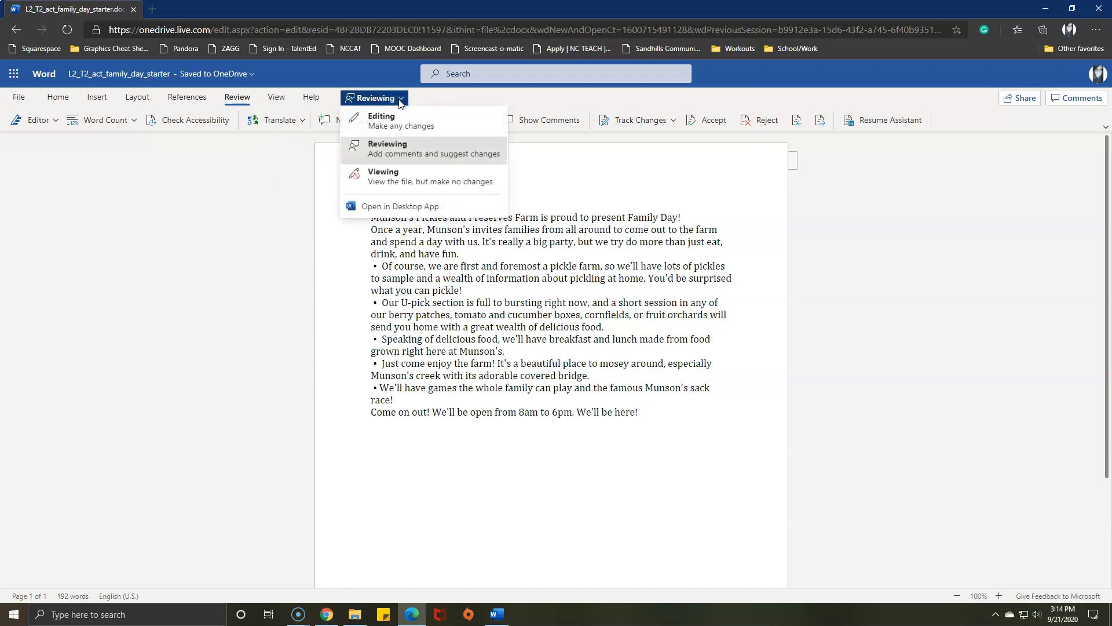
pyautogui.click(399, 101)
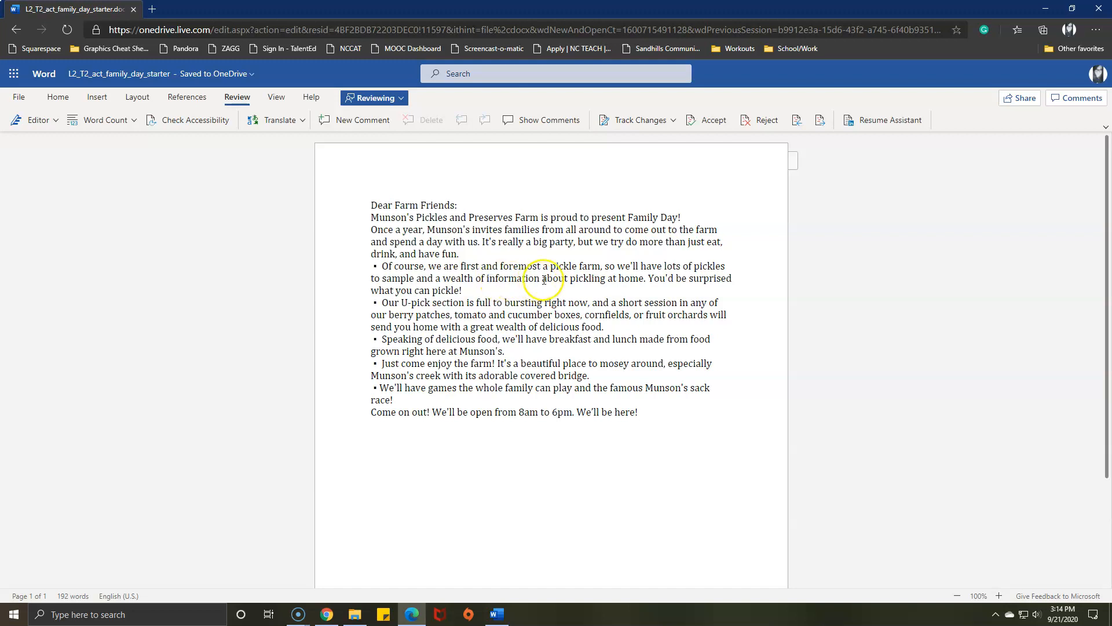
# Step: Search Word's commands for "simple markup" and leave the search without choosing a result
pyautogui.click(527, 78)
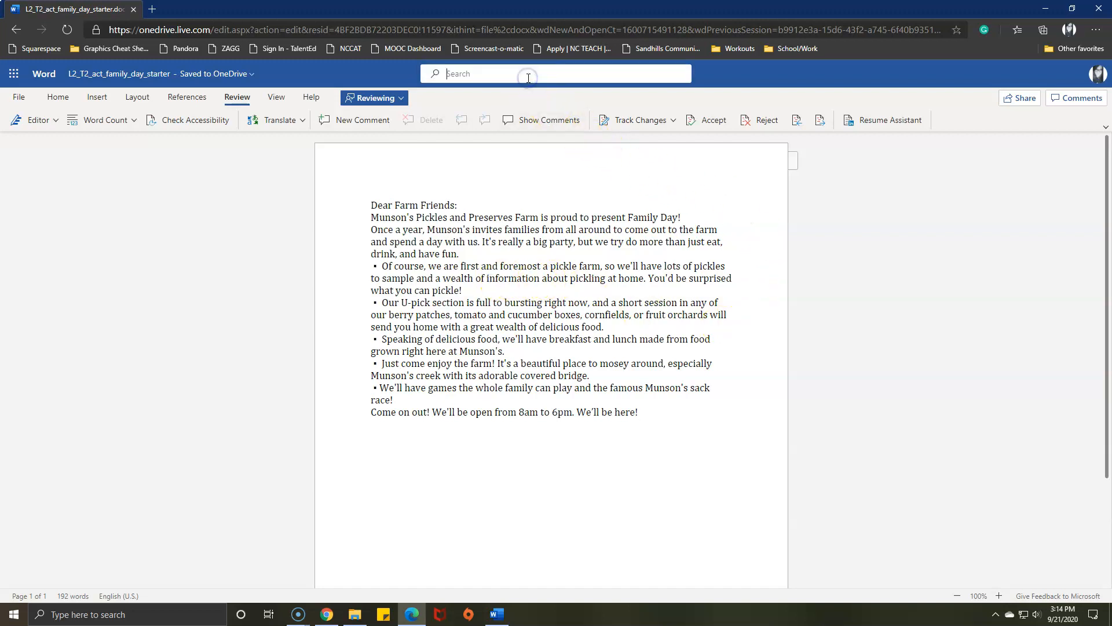
pyautogui.write('sim')
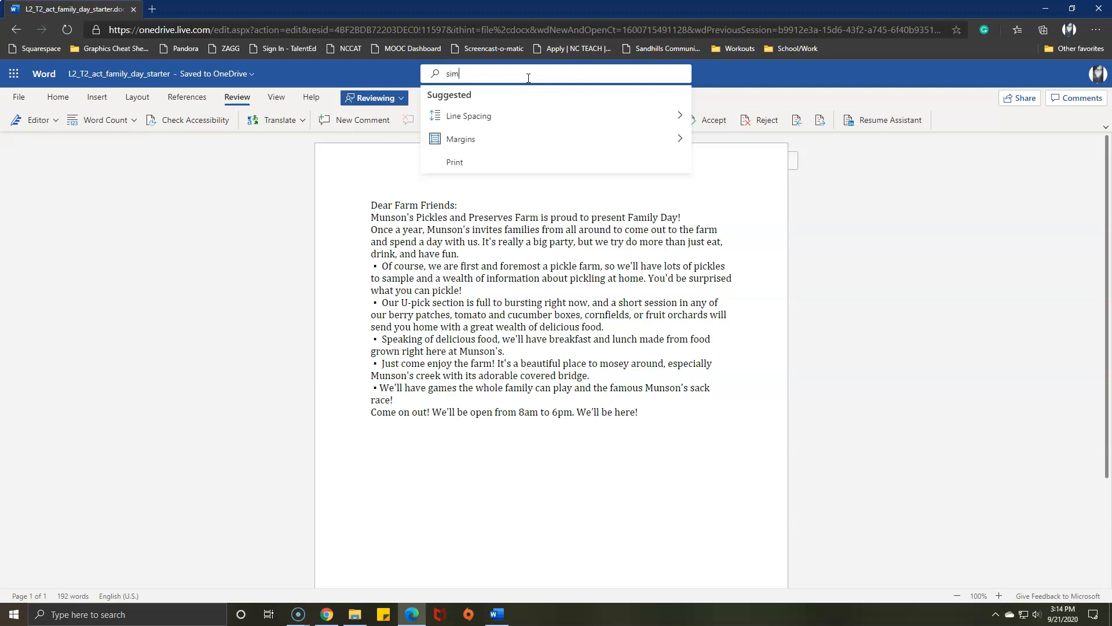
pyautogui.write('ple')
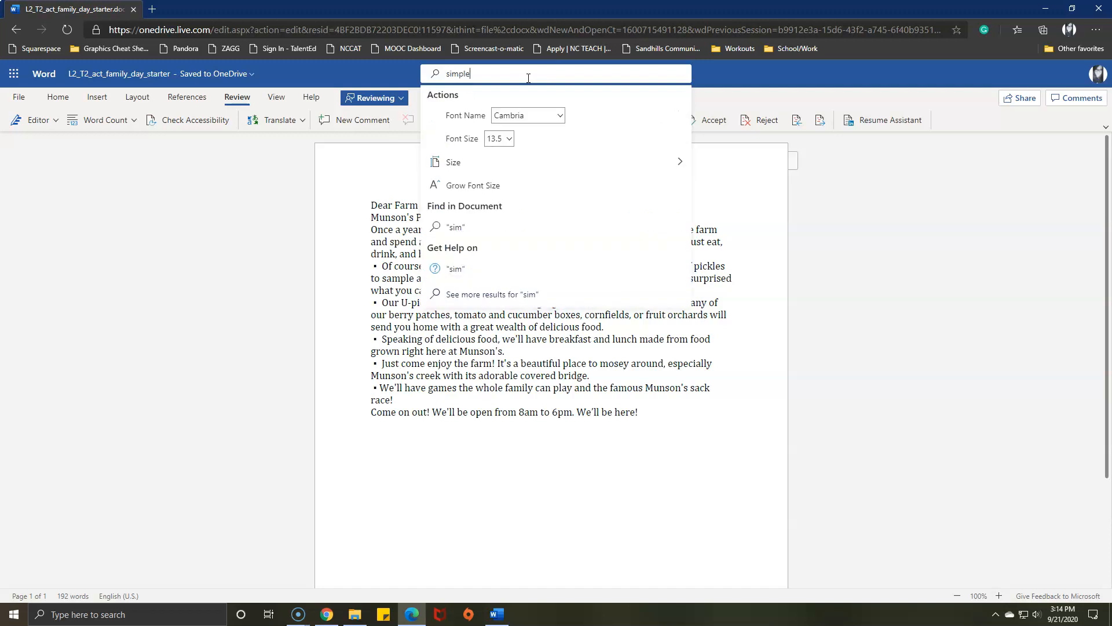
pyautogui.write(' markuo')
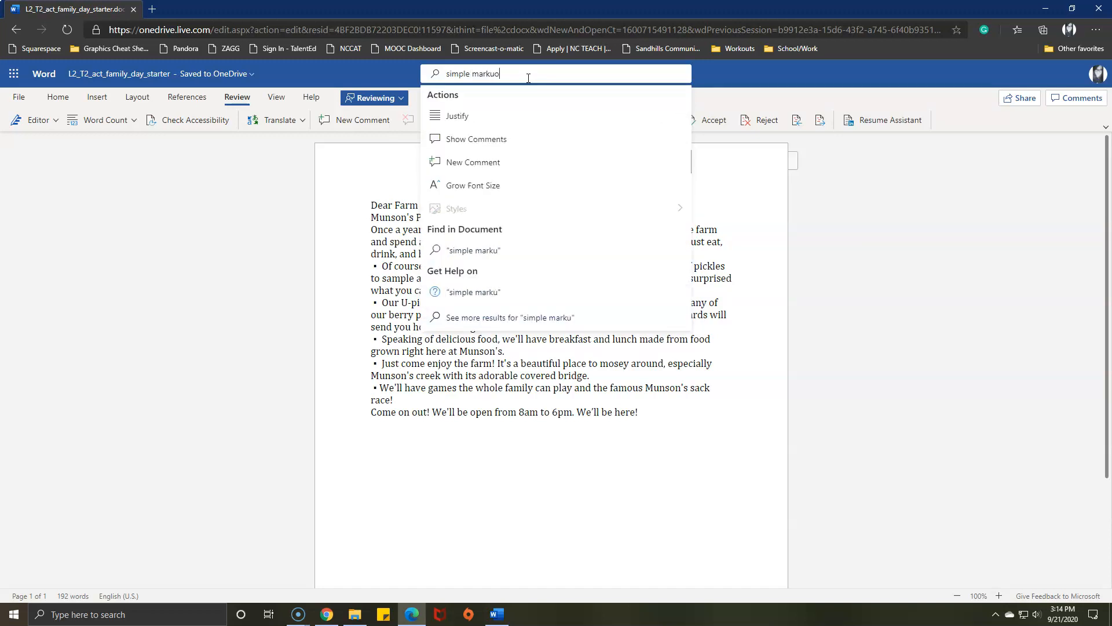
pyautogui.press('BackSpace')
pyautogui.write('p')
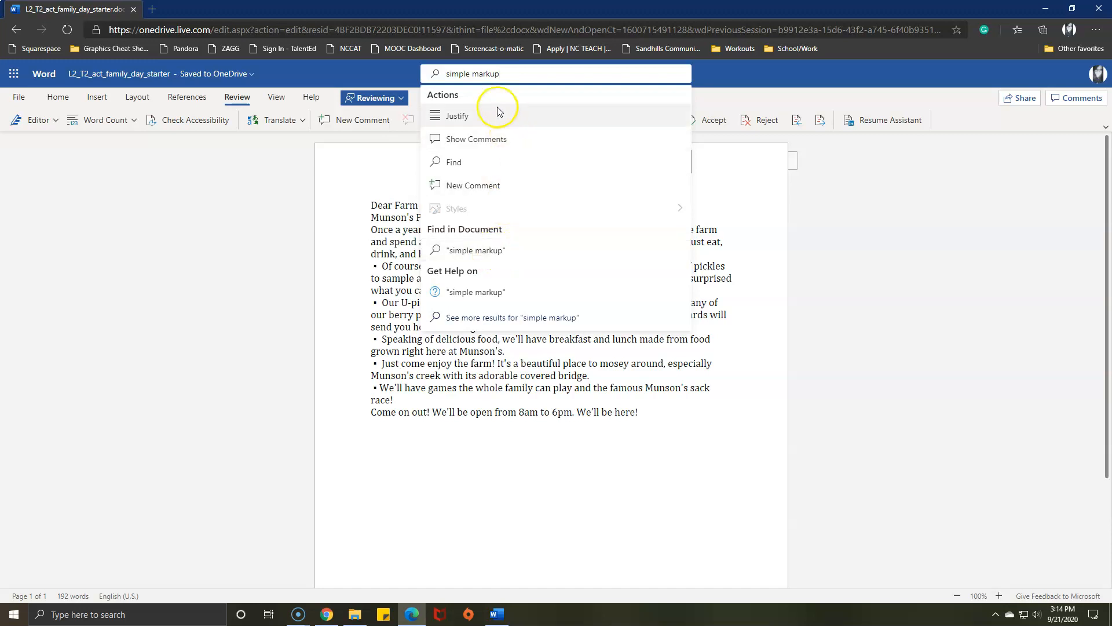
pyautogui.click(354, 266)
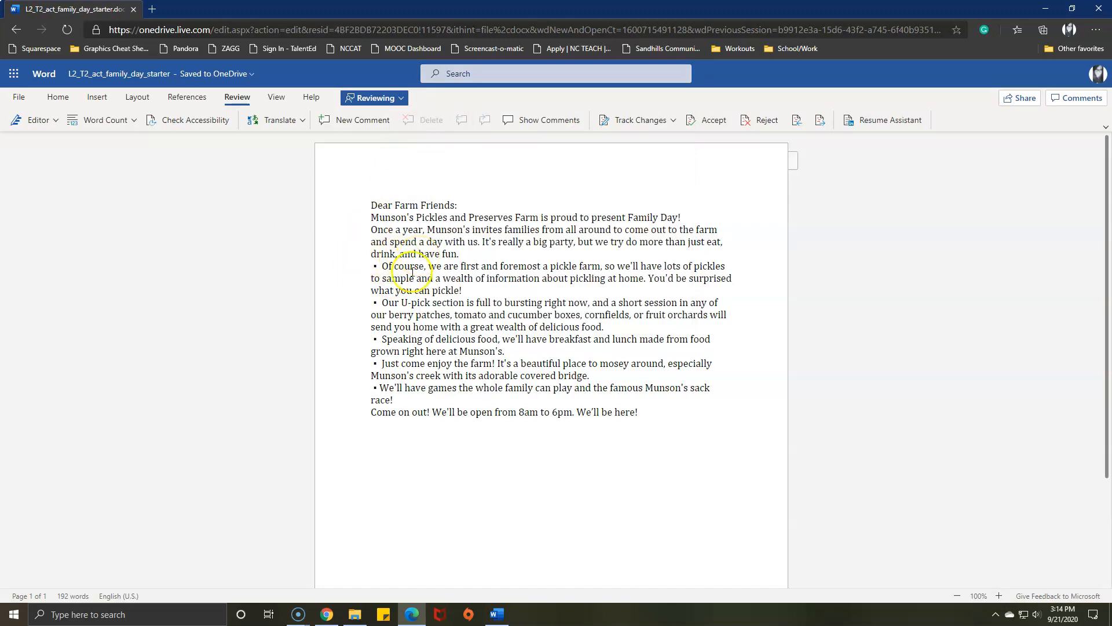
# Step: Replace the "U" in "U-pick" with "You" in the second bullet as a tracked change
pyautogui.click(385, 303)
pyautogui.click(401, 302)
pyautogui.doubleClick(401, 301)
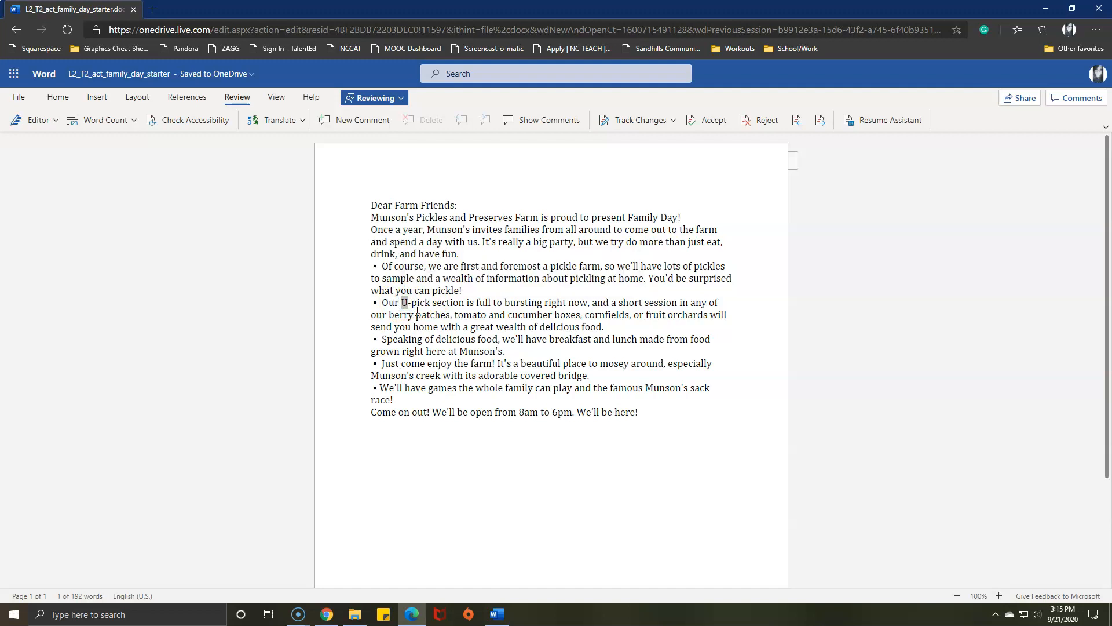
pyautogui.write('You')
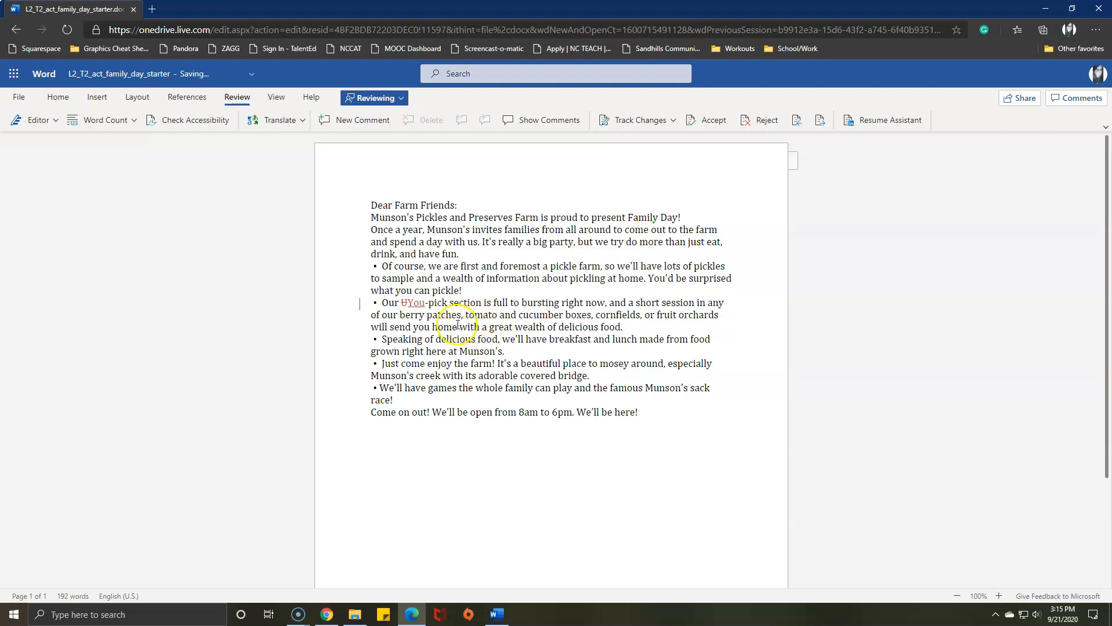
# Step: Inspect the details of the tracked replacement in the "pick section" bullet
pyautogui.moveTo(408, 309)
pyautogui.click(414, 303)
pyautogui.click(413, 302)
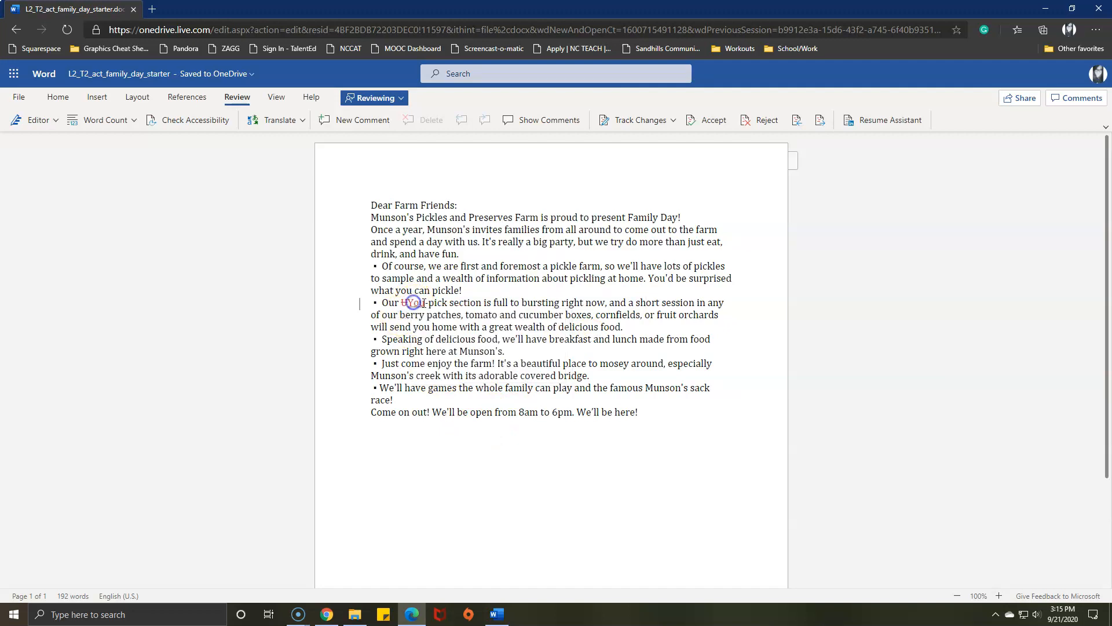
pyautogui.click(428, 365)
pyautogui.moveTo(409, 303)
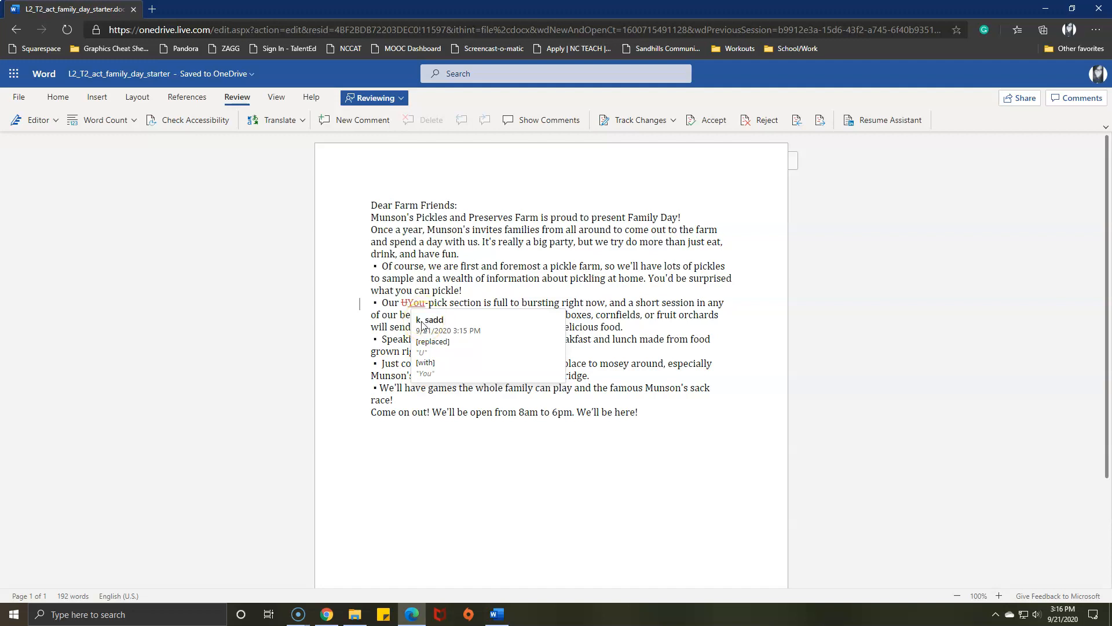
# Step: Turn Track Changes off and back on for everyone
pyautogui.click(624, 121)
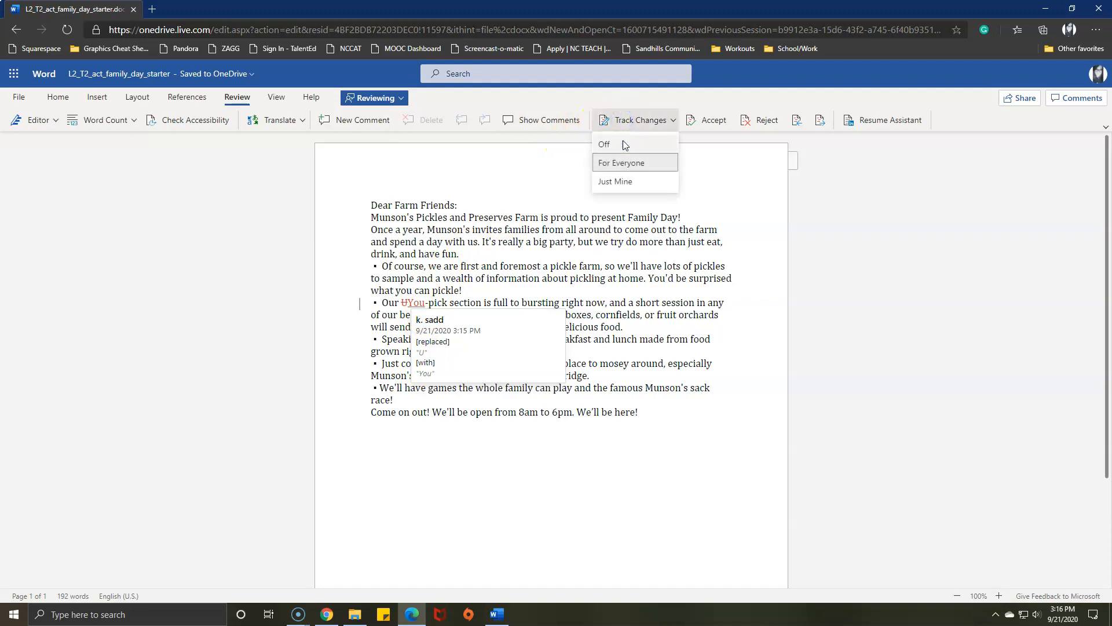
pyautogui.click(625, 144)
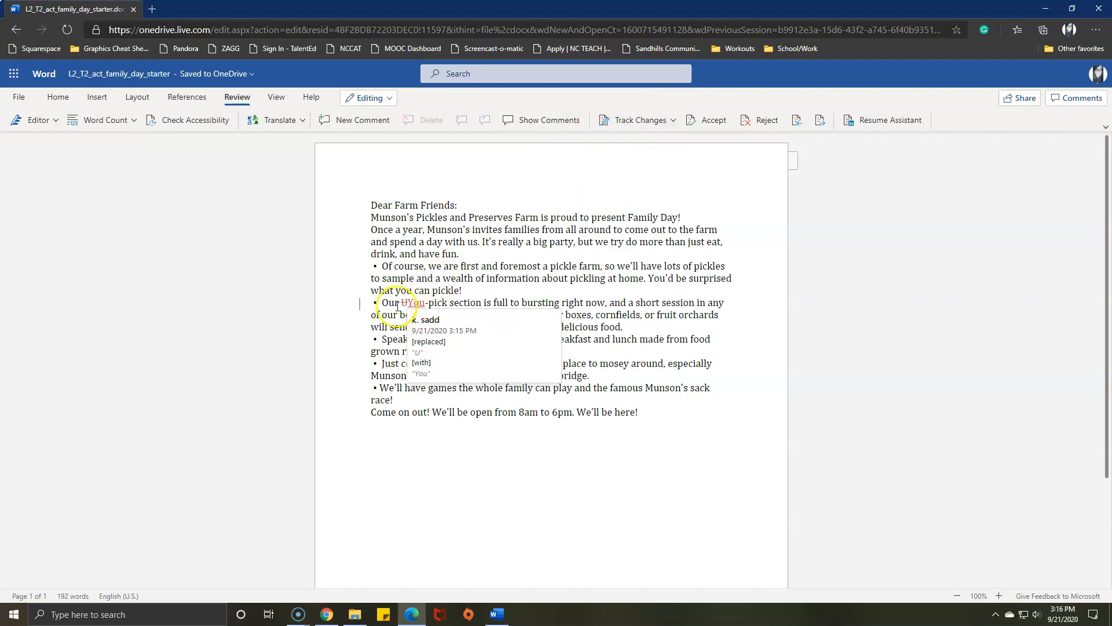
pyautogui.click(641, 119)
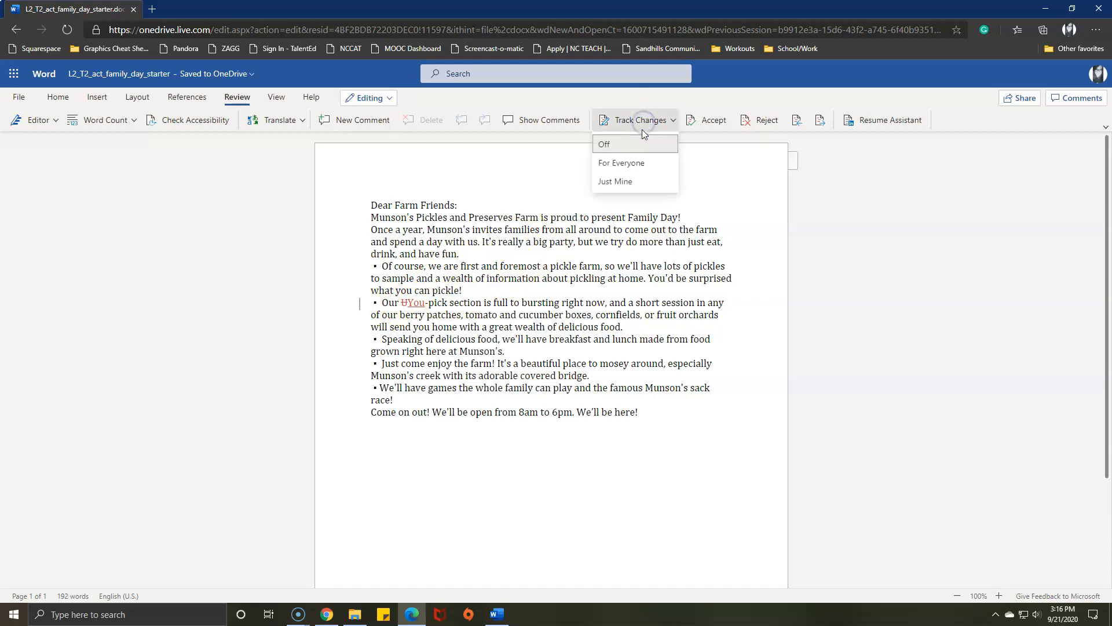
pyautogui.click(632, 165)
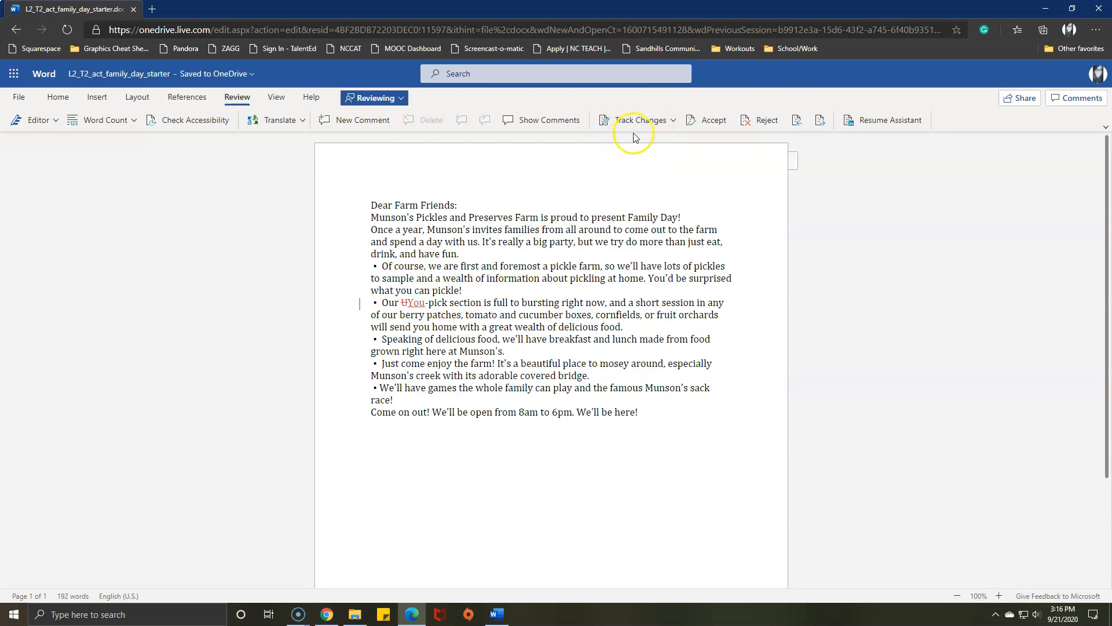
pyautogui.click(665, 120)
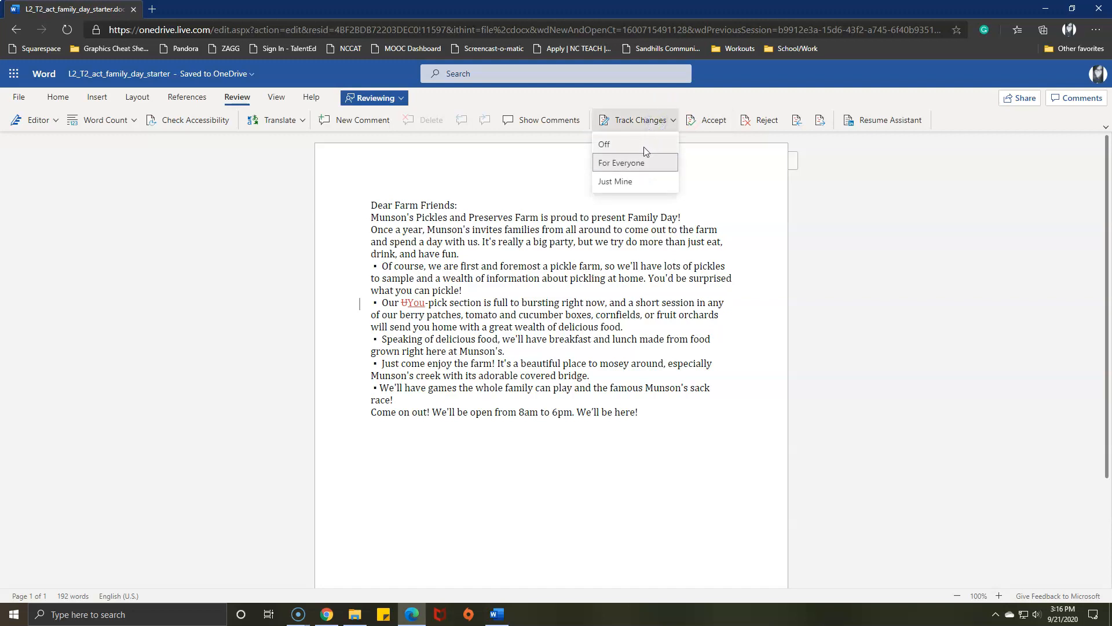
pyautogui.click(626, 164)
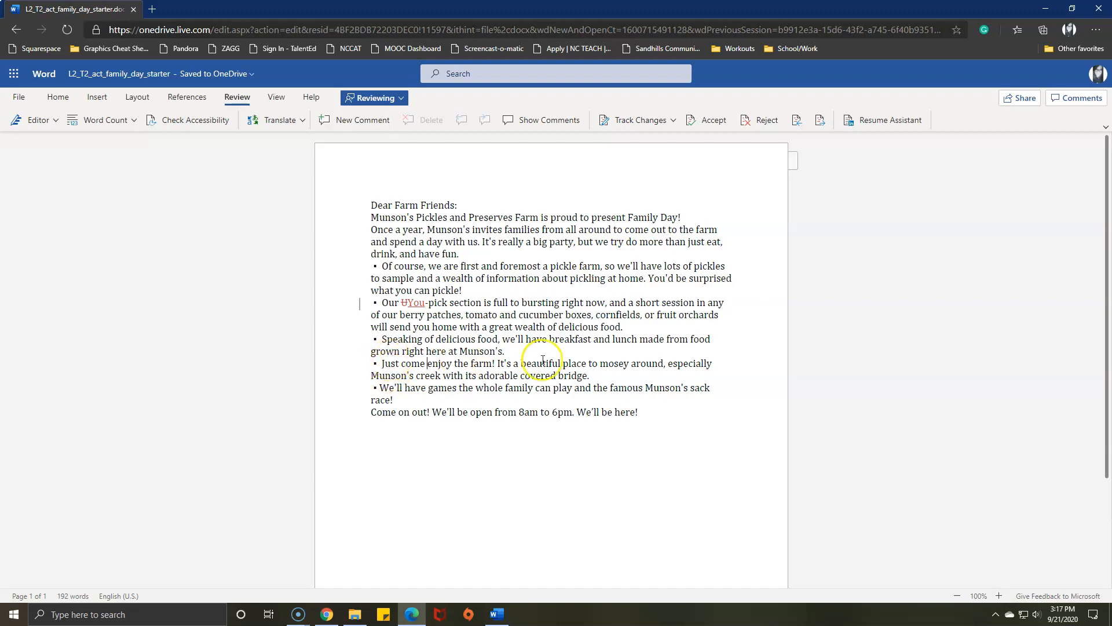
# Step: Add "and lake" after "covered bridge" at the end of the fourth bullet as a tracked change
pyautogui.click(596, 368)
pyautogui.press('Return')
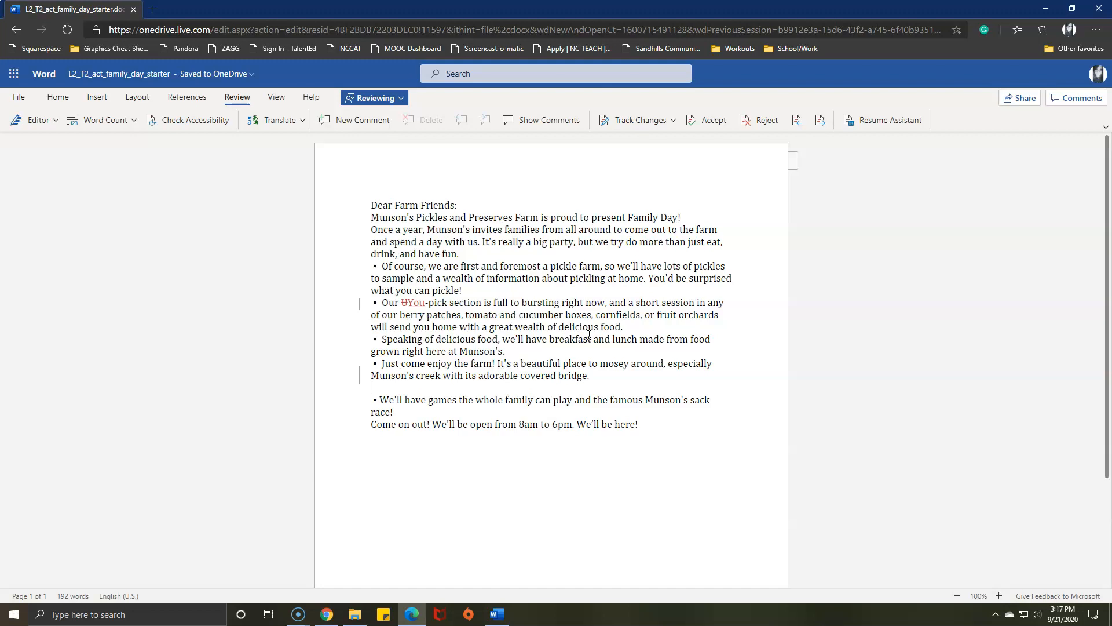
pyautogui.press('BackSpace')
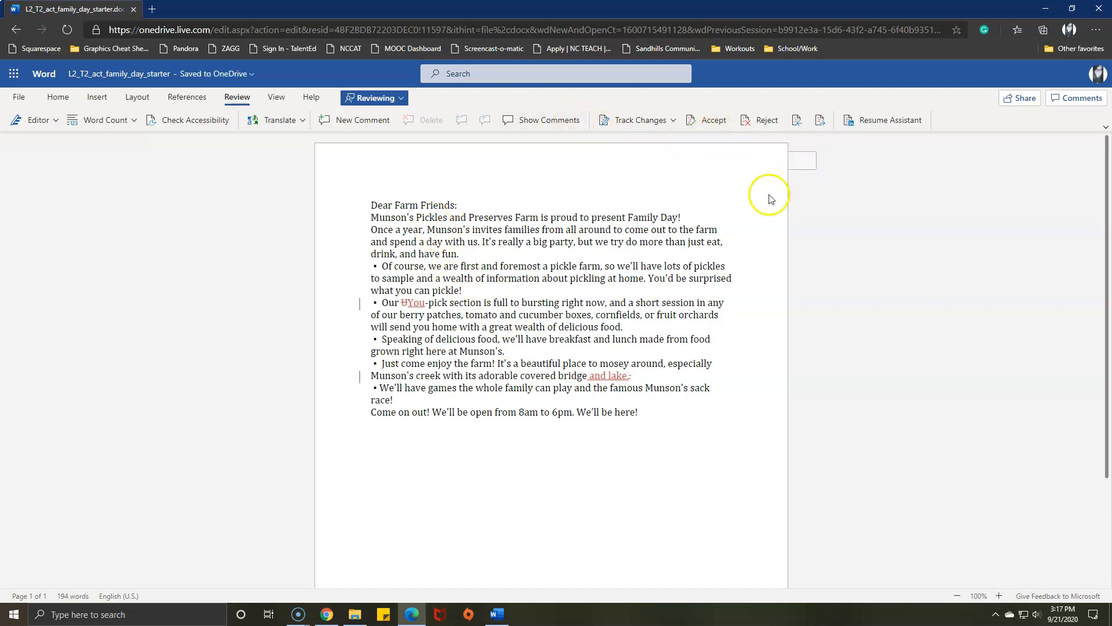
# Step: Accept the tracked "and lake" insertion and the tracked "You" replacement
pyautogui.moveTo(612, 383)
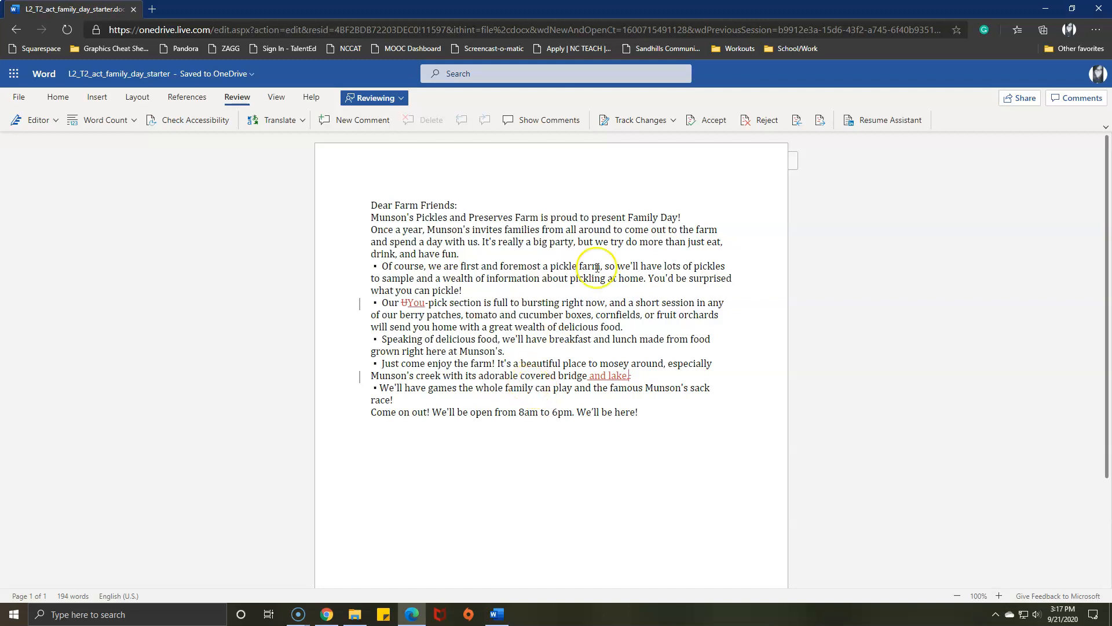
pyautogui.click(720, 120)
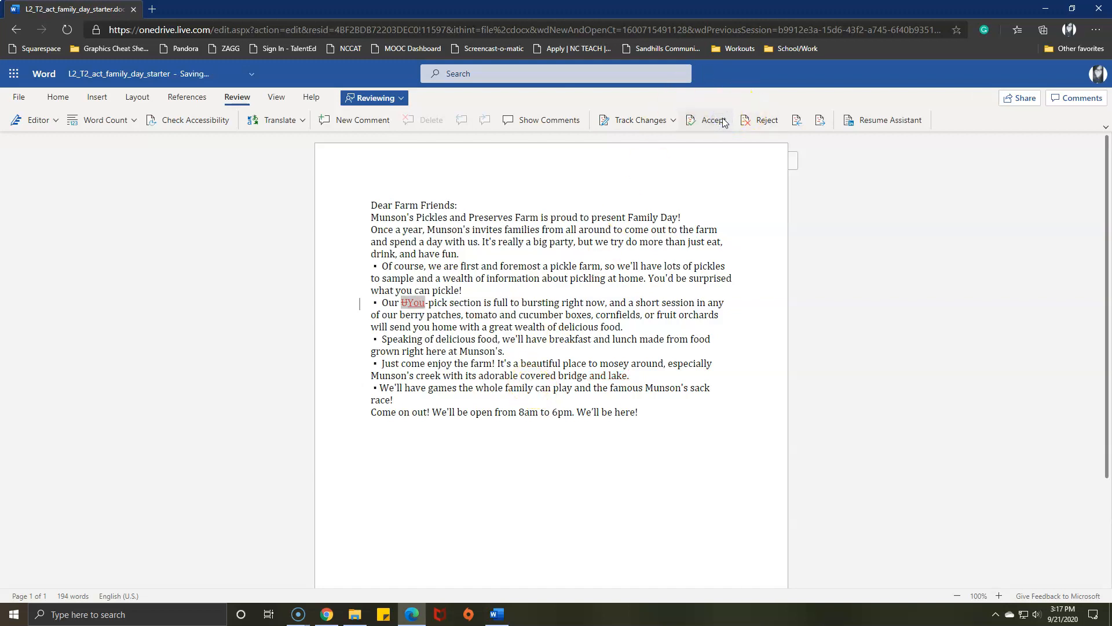
pyautogui.click(720, 121)
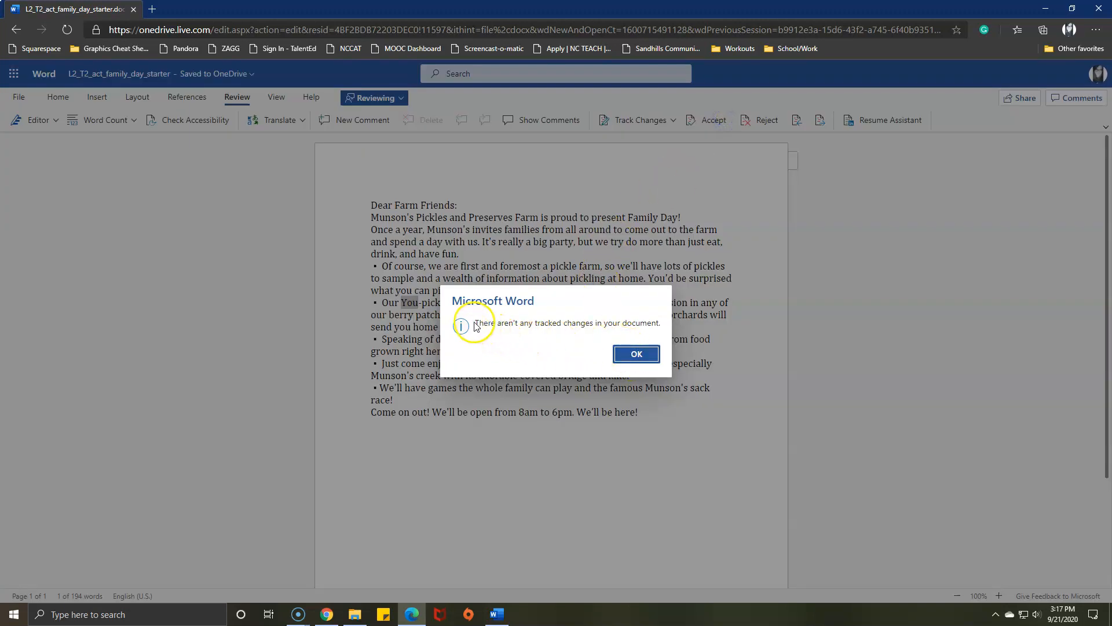
pyautogui.click(639, 362)
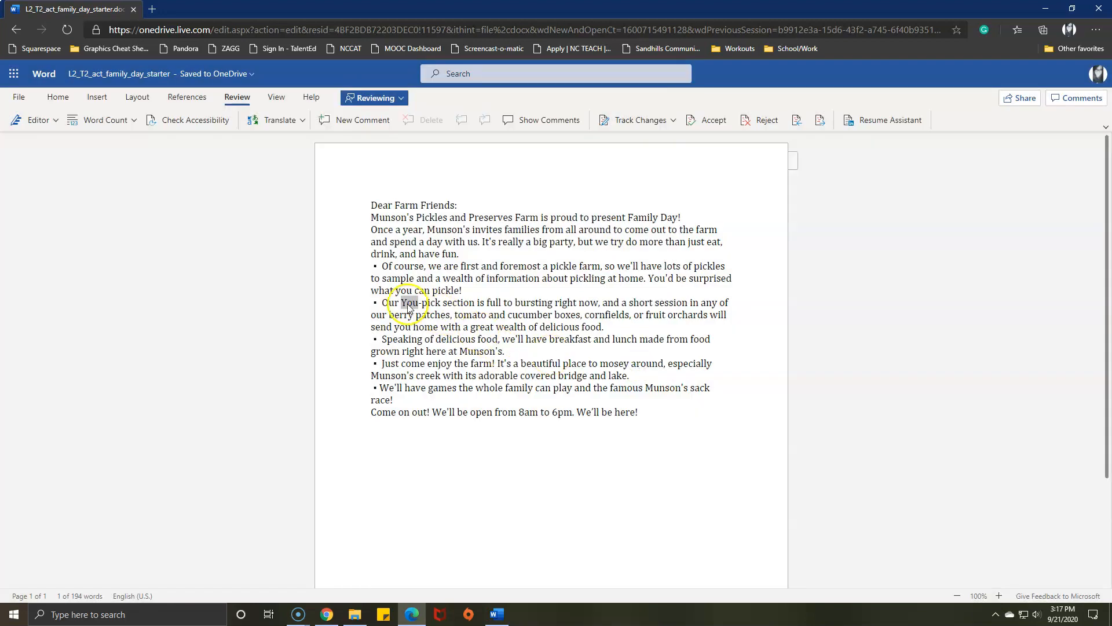
# Step: Undo the acceptance of both tracked changes
pyautogui.doubleClick(406, 302)
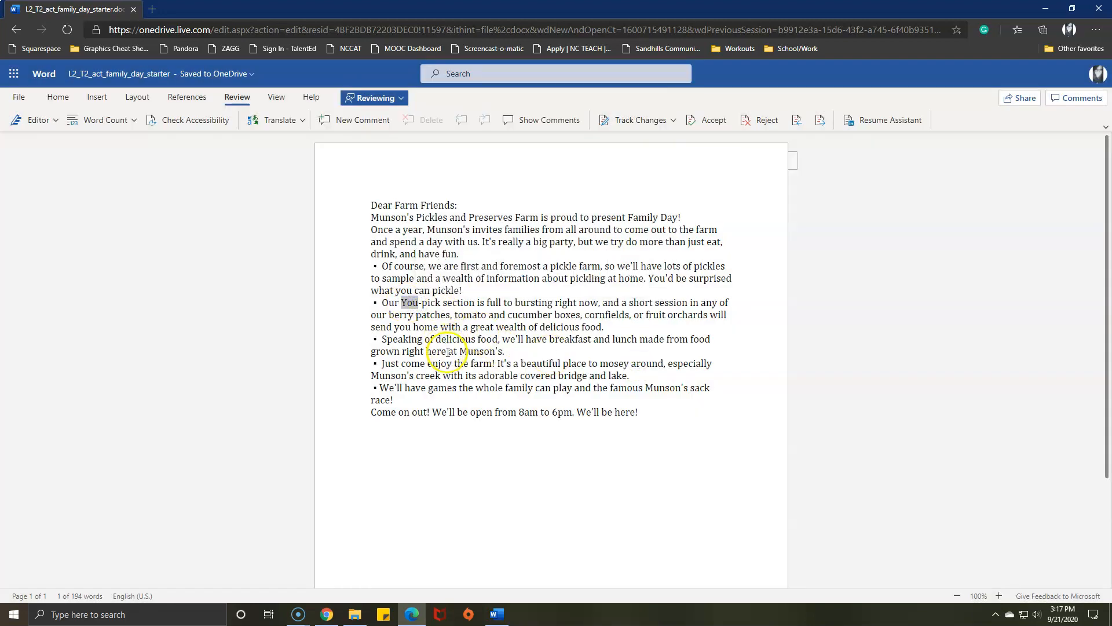
pyautogui.hotkey('ctrl', 'z')
pyautogui.hotkey('ctrl', 'z')
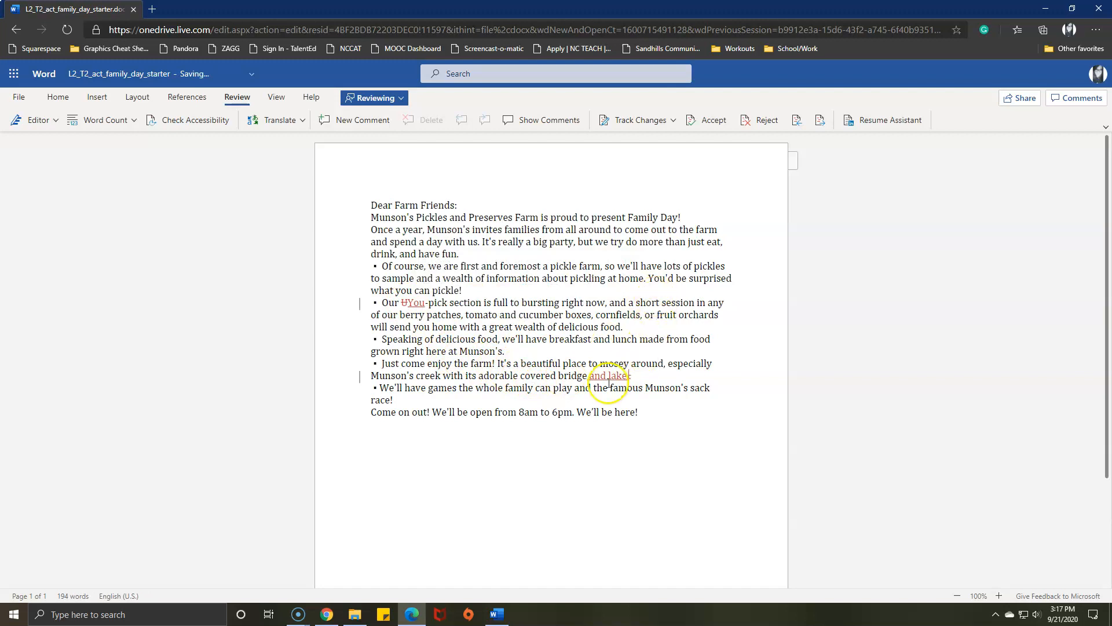
# Step: Reject the tracked "and lake" insertion and undo that rejection
pyautogui.click(762, 125)
pyautogui.click(587, 375)
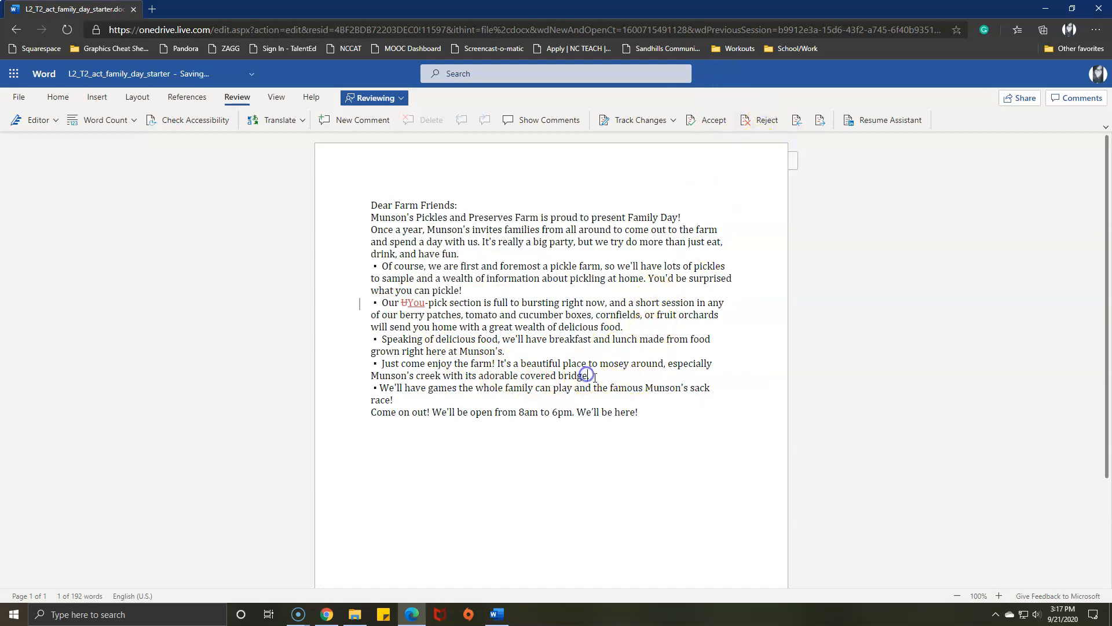
pyautogui.hotkey('ctrl', 'z')
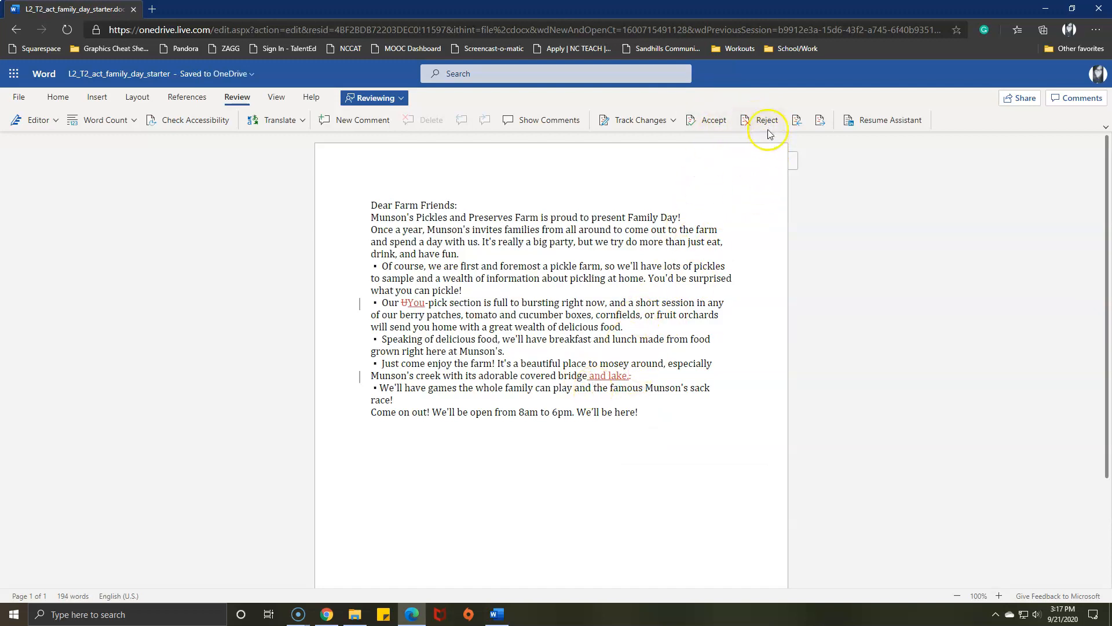
# Step: Reject the tracked "and lake" insertion and the tracked "You" replacement, and dismiss the closing message
pyautogui.click(767, 125)
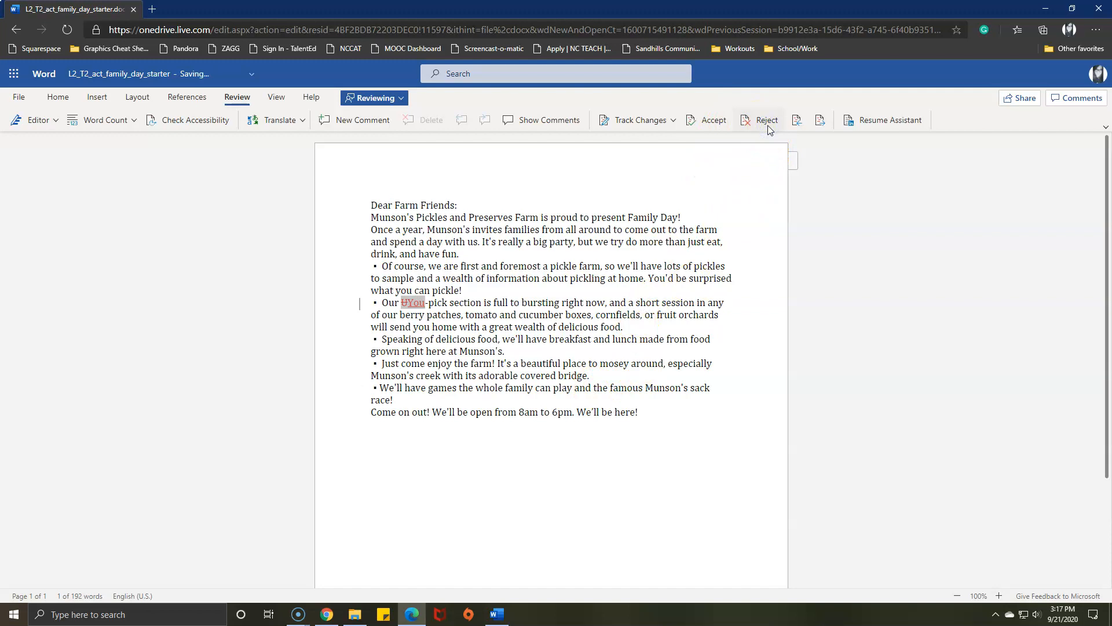
pyautogui.click(767, 125)
pyautogui.click(640, 360)
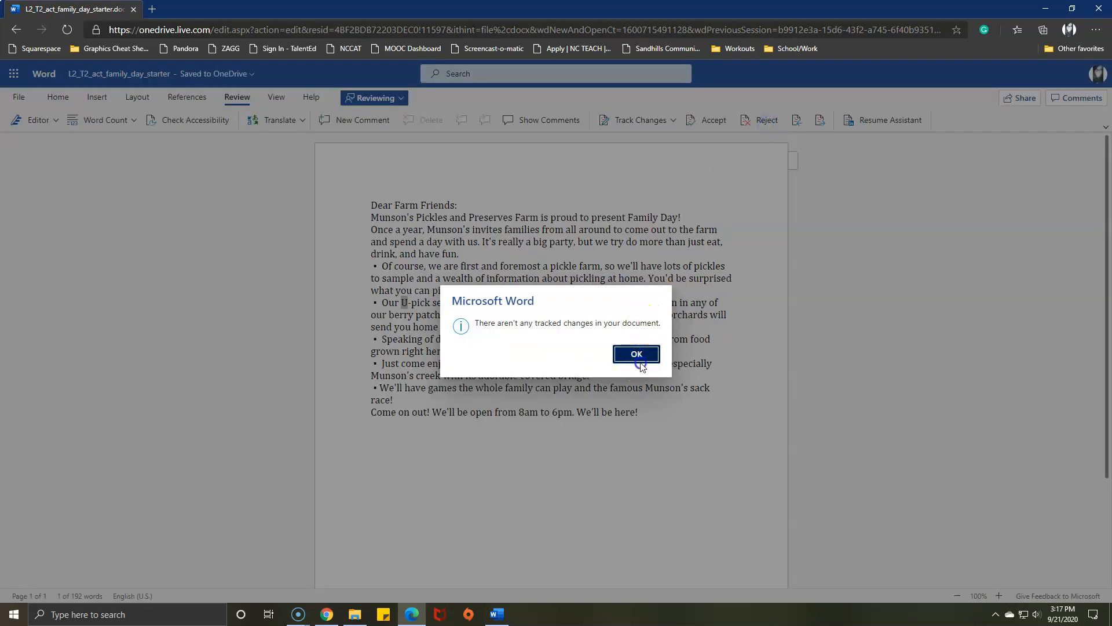
# Step: Undo the rejection of the tracked "and lake" insertion and the tracked "You" replacement
pyautogui.hotkey('ctrl', 'z')
pyautogui.hotkey('ctrl', 'z')
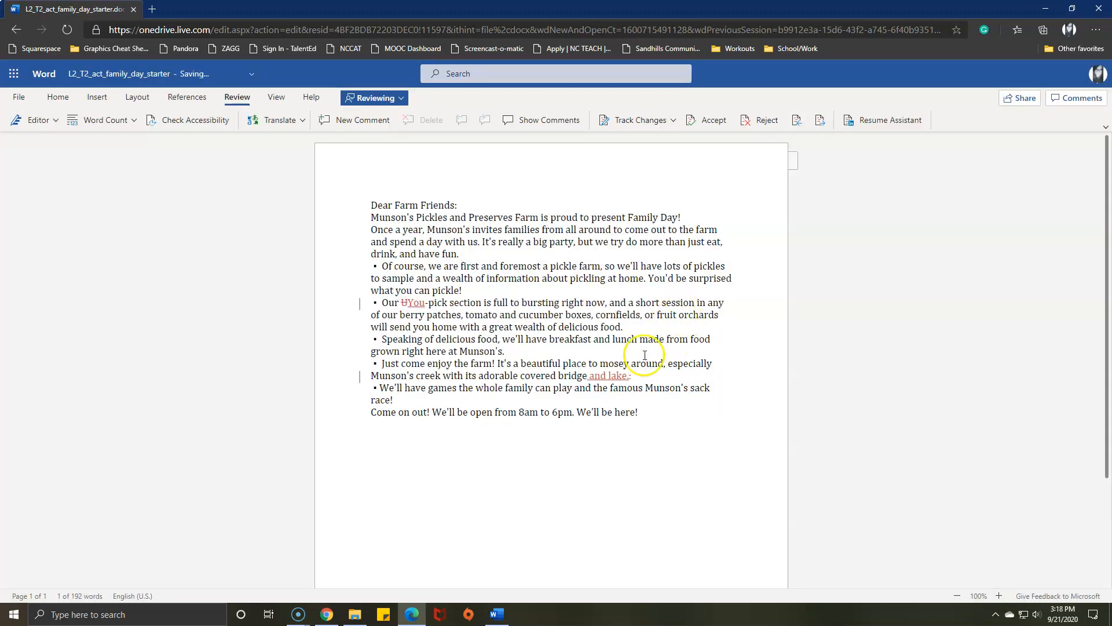
# Step: Minimize the browser and switch to L2_T2_act_family_day_starter.docx in the desktop Word app
pyautogui.click(1043, 9)
pyautogui.click(1042, 10)
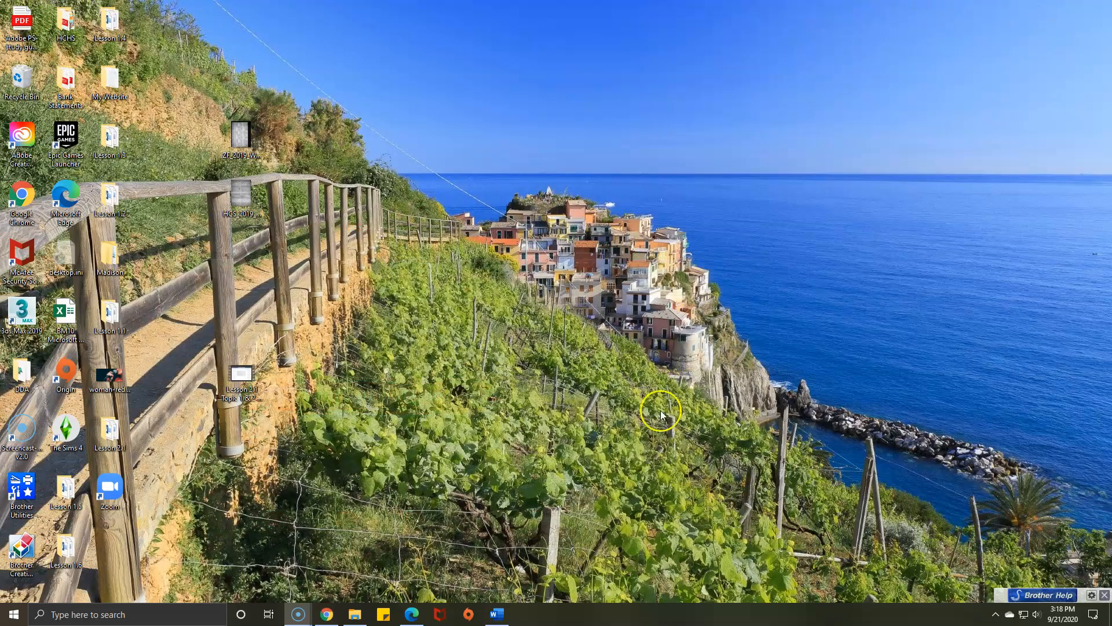
pyautogui.click(514, 524)
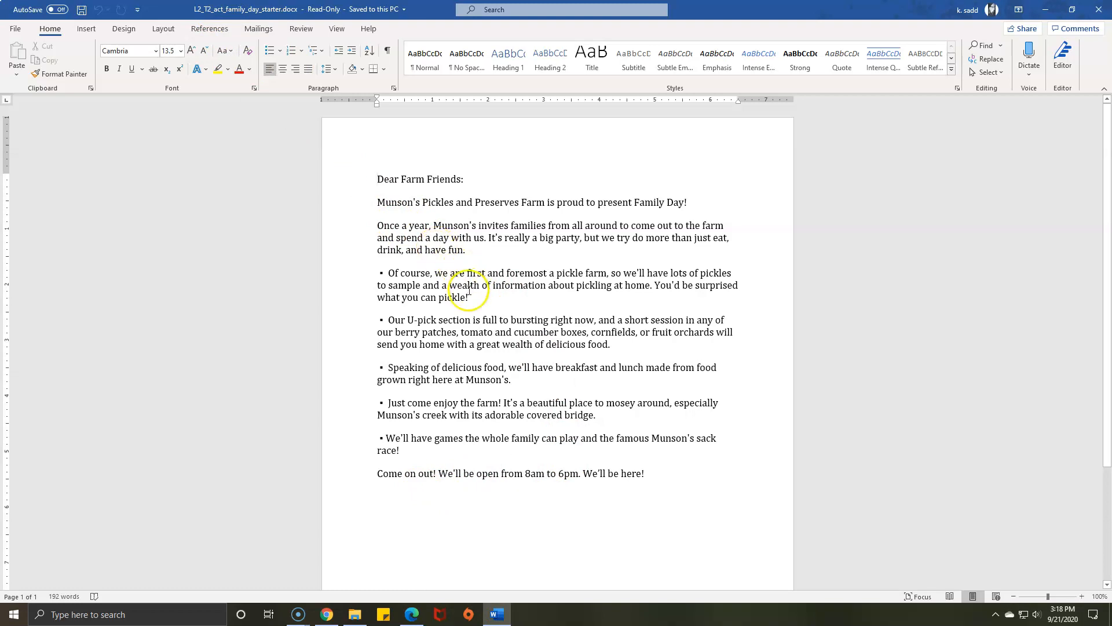
# Step: Set the review display of the letter to Simple Markup
pyautogui.click(296, 32)
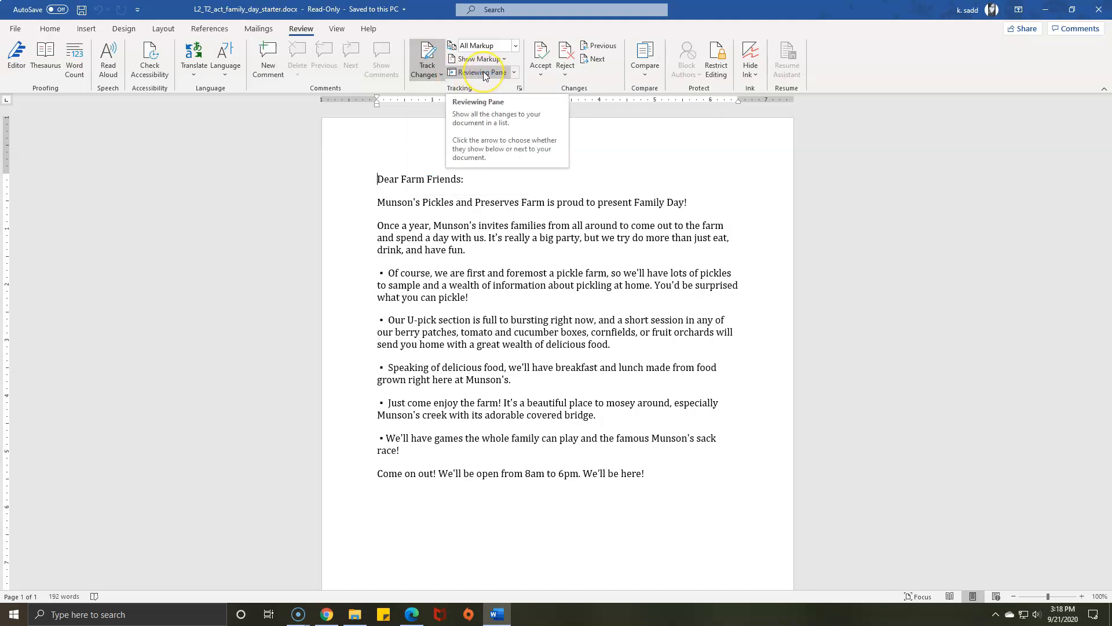
pyautogui.click(519, 49)
pyautogui.click(519, 50)
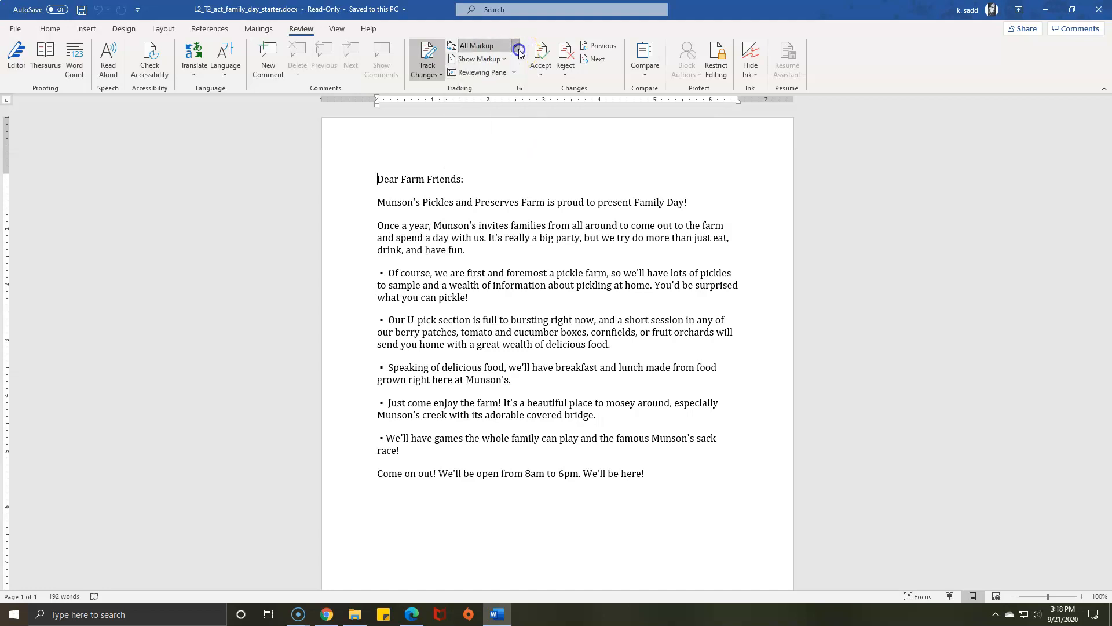
pyautogui.click(519, 50)
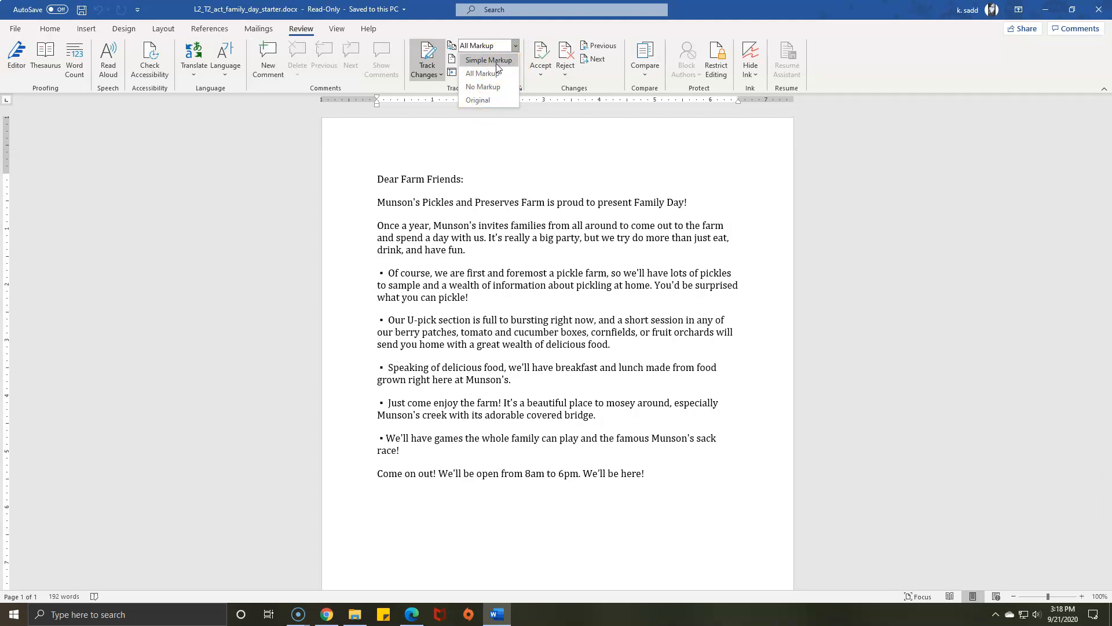
pyautogui.click(496, 61)
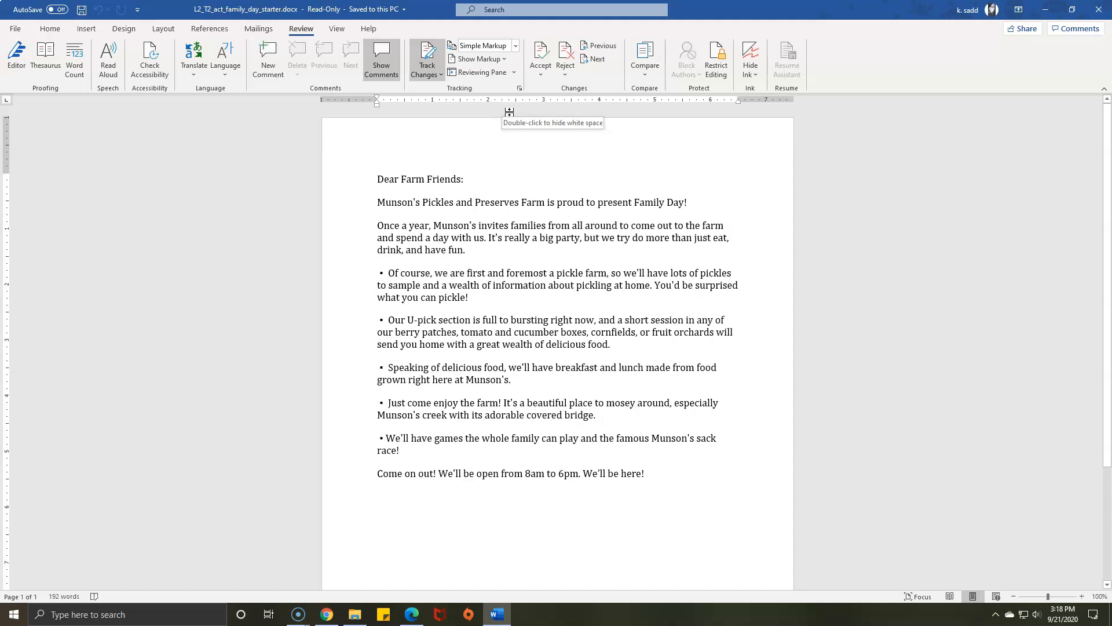
# Step: With tracking on, replace "U" in "U-pick" with "You" and insert "and lake" after "covered bridge"
pyautogui.doubleClick(413, 322)
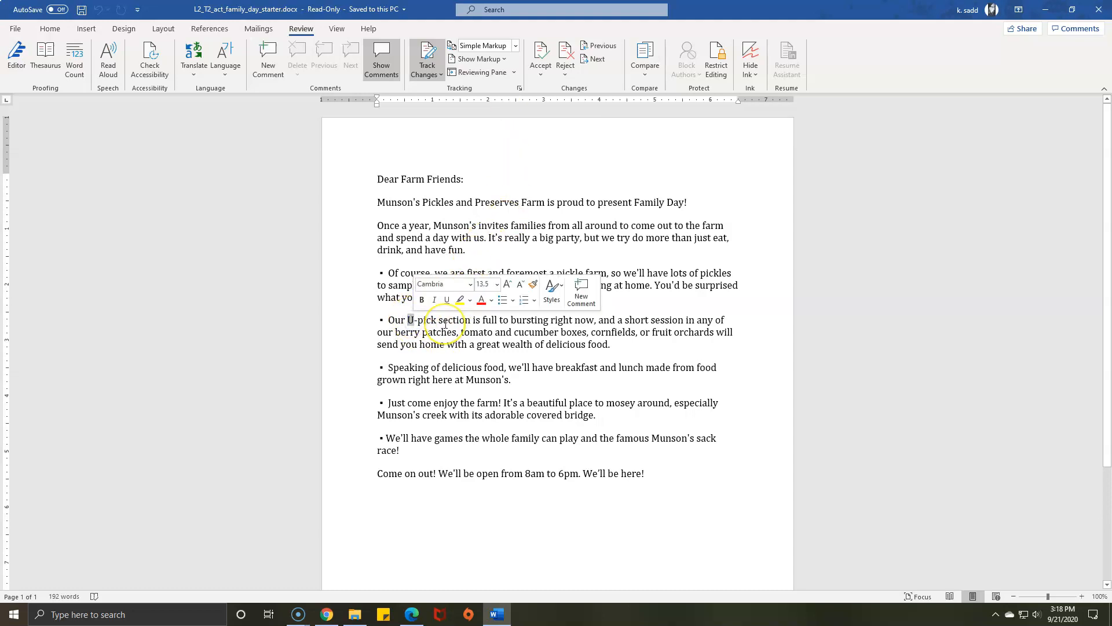
pyautogui.write('You')
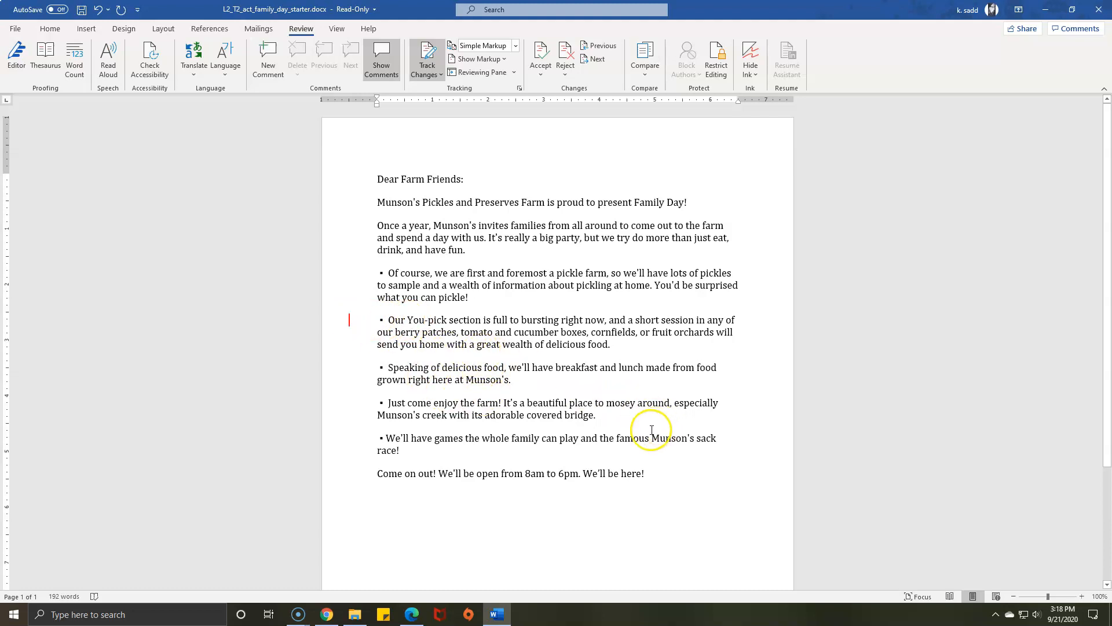
pyautogui.click(591, 414)
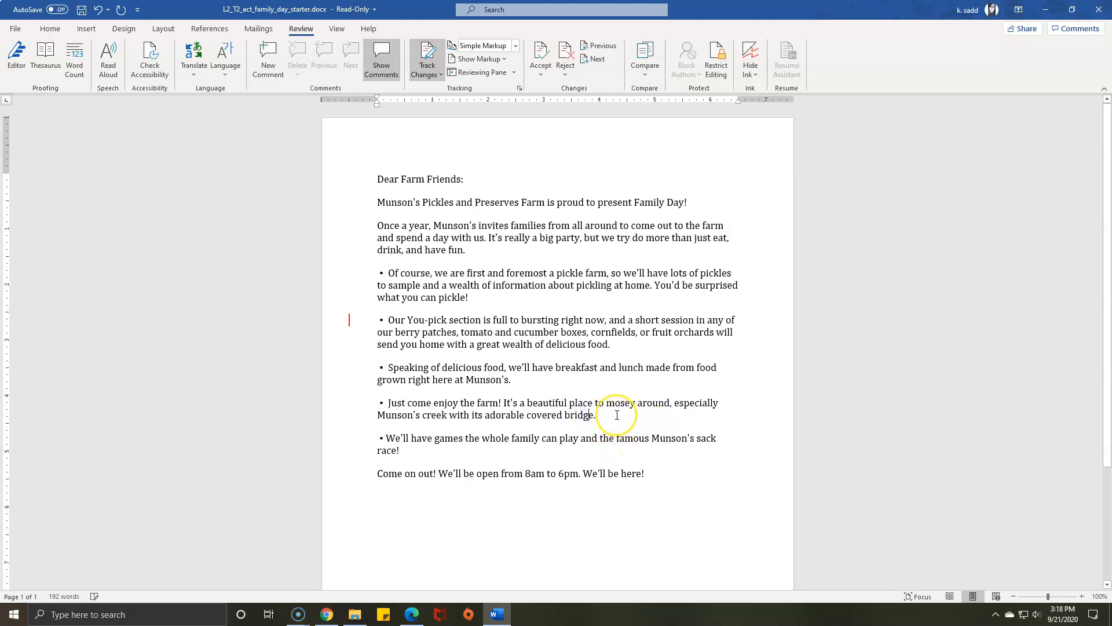
pyautogui.write('and lake')
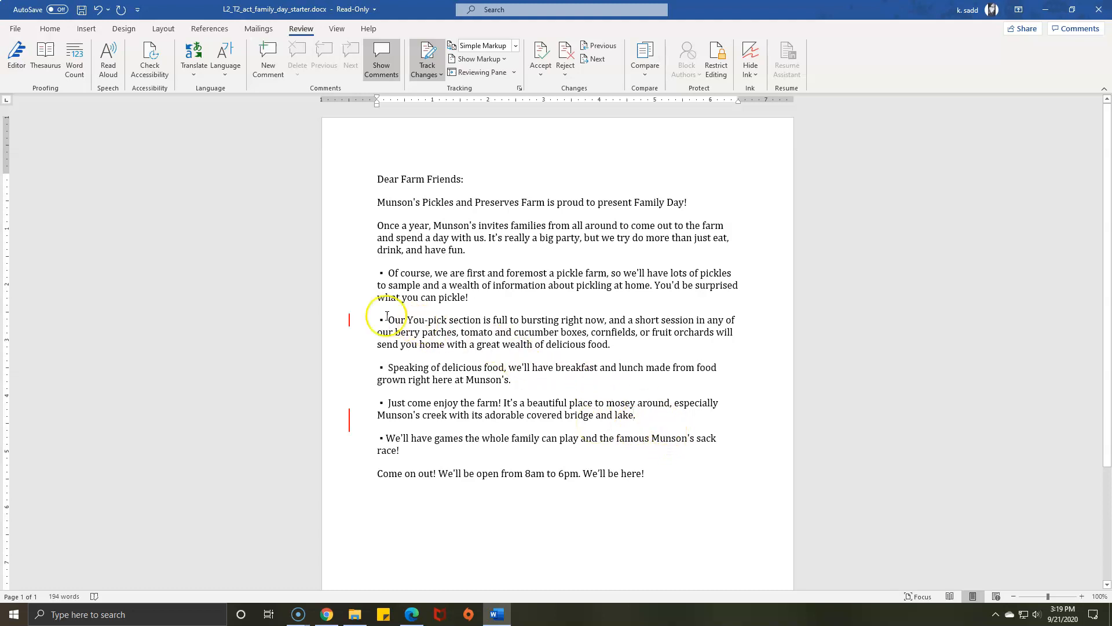
# Step: Show and hide the full markup using the change bar beside the You-pick bullet, and toggle the comments display
pyautogui.click(350, 326)
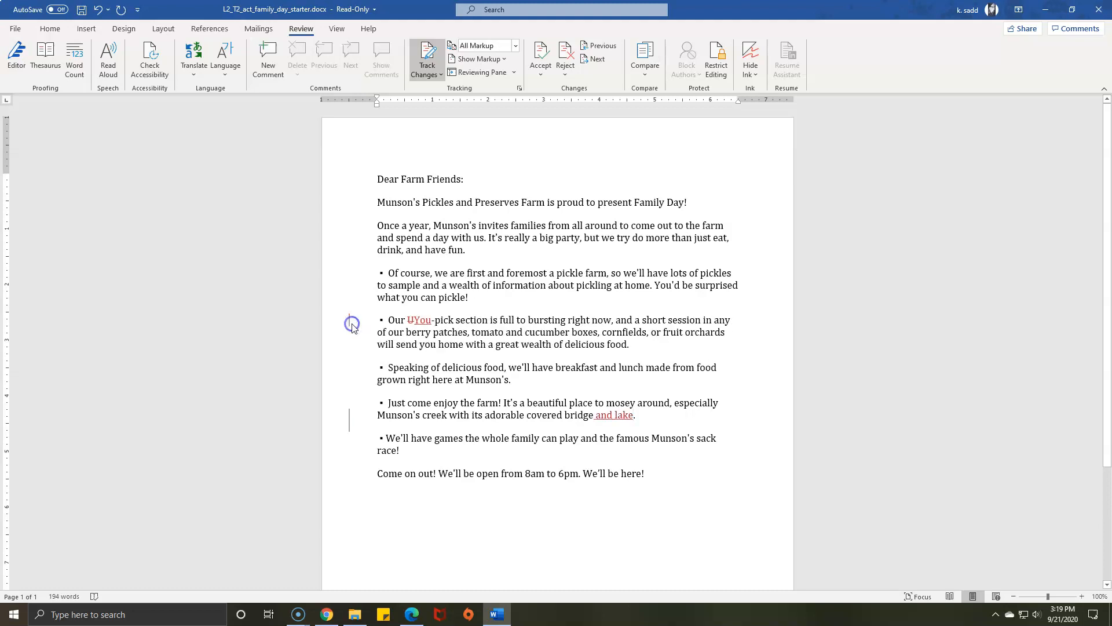
pyautogui.click(350, 324)
pyautogui.click(350, 324)
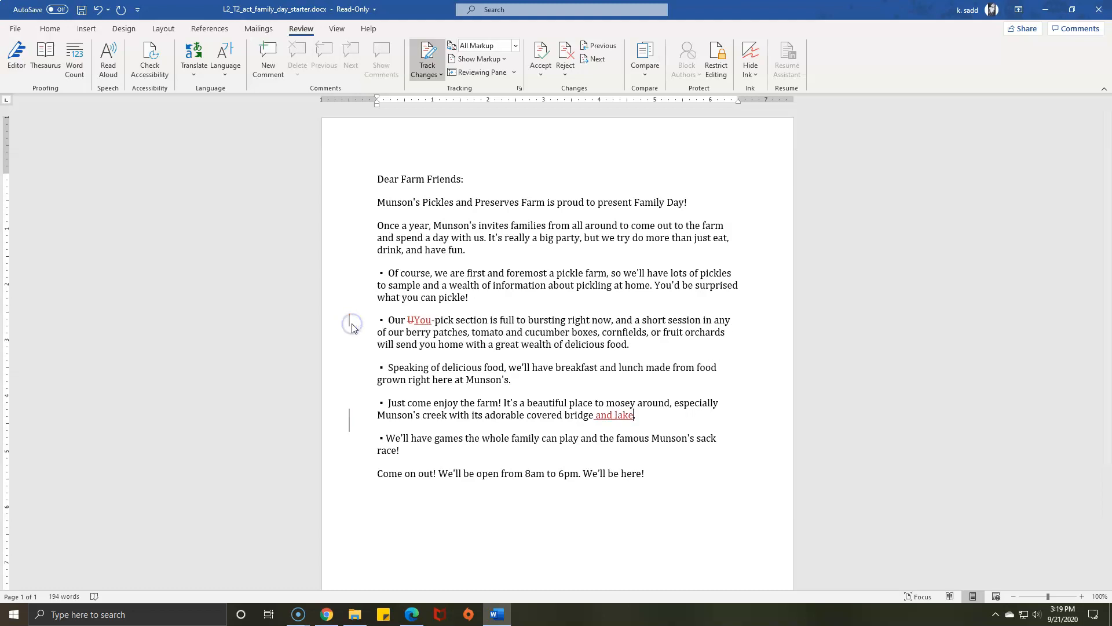
pyautogui.click(350, 324)
pyautogui.click(350, 325)
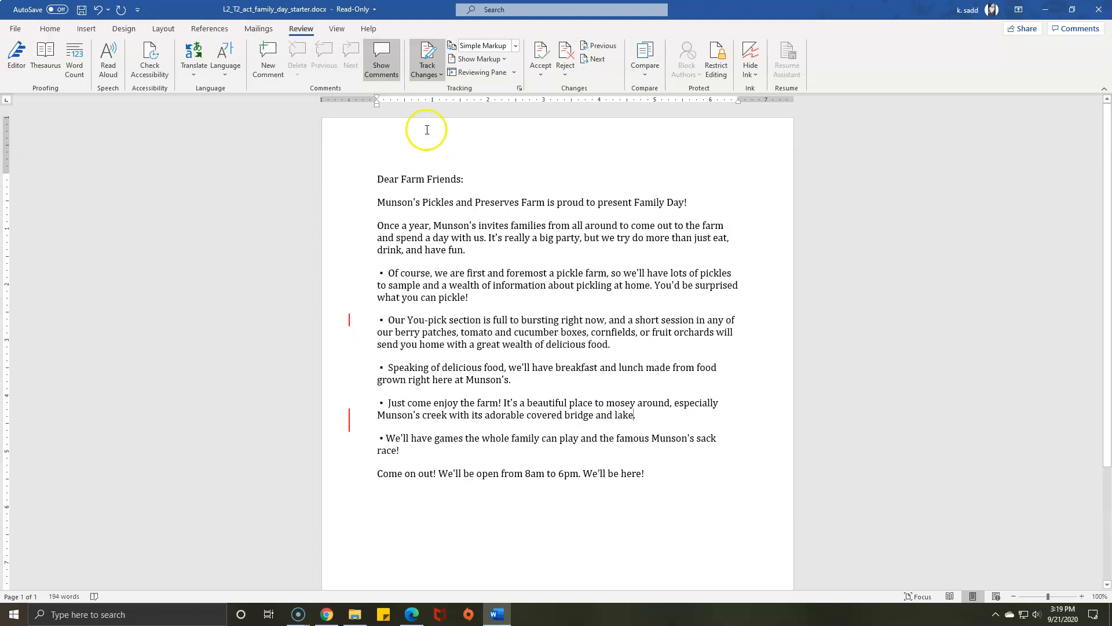
pyautogui.click(391, 71)
pyautogui.click(384, 76)
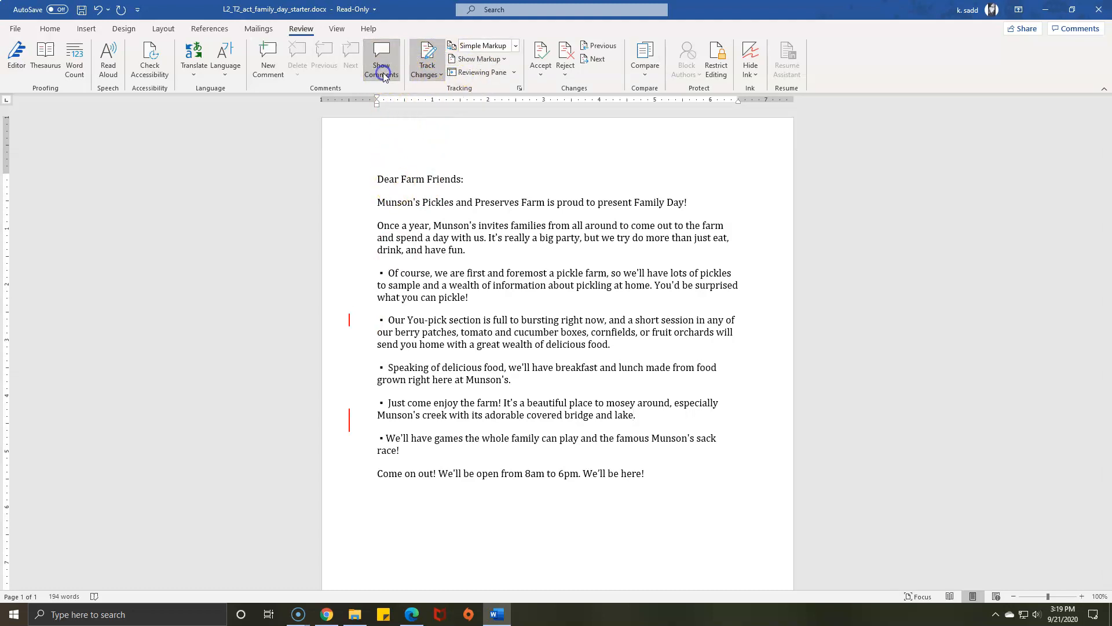
# Step: Switch the letter from Simple Markup to All Markup using the change bar beside the You-pick bullet
pyautogui.click(348, 326)
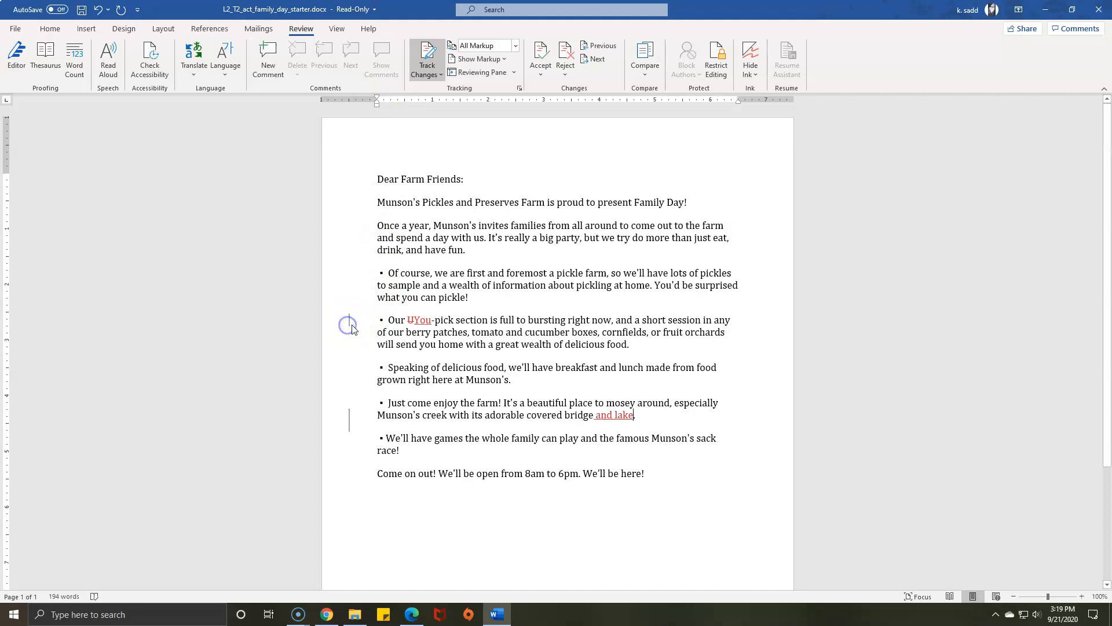
pyautogui.click(350, 325)
pyautogui.click(351, 327)
pyautogui.click(352, 322)
pyautogui.click(351, 322)
pyautogui.click(350, 322)
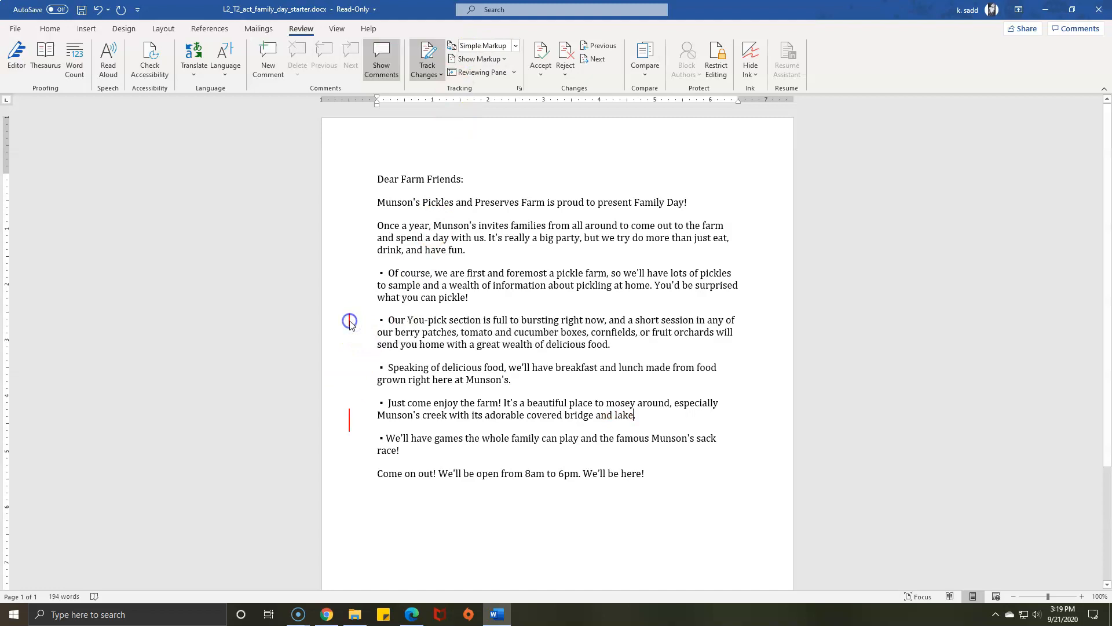
pyautogui.click(354, 322)
pyautogui.click(346, 327)
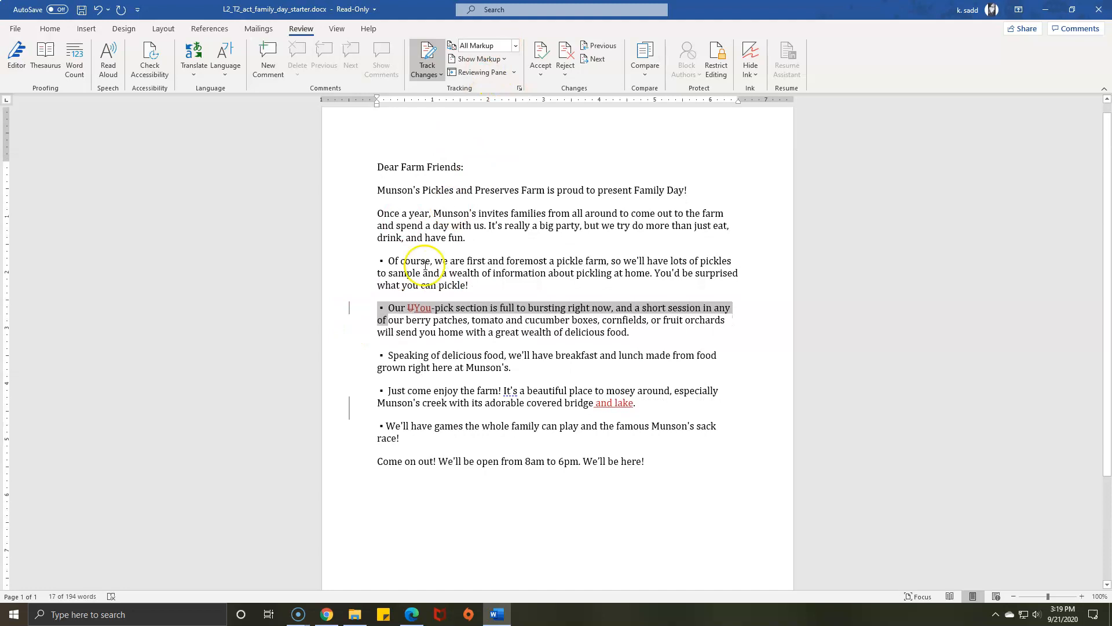
pyautogui.click(419, 339)
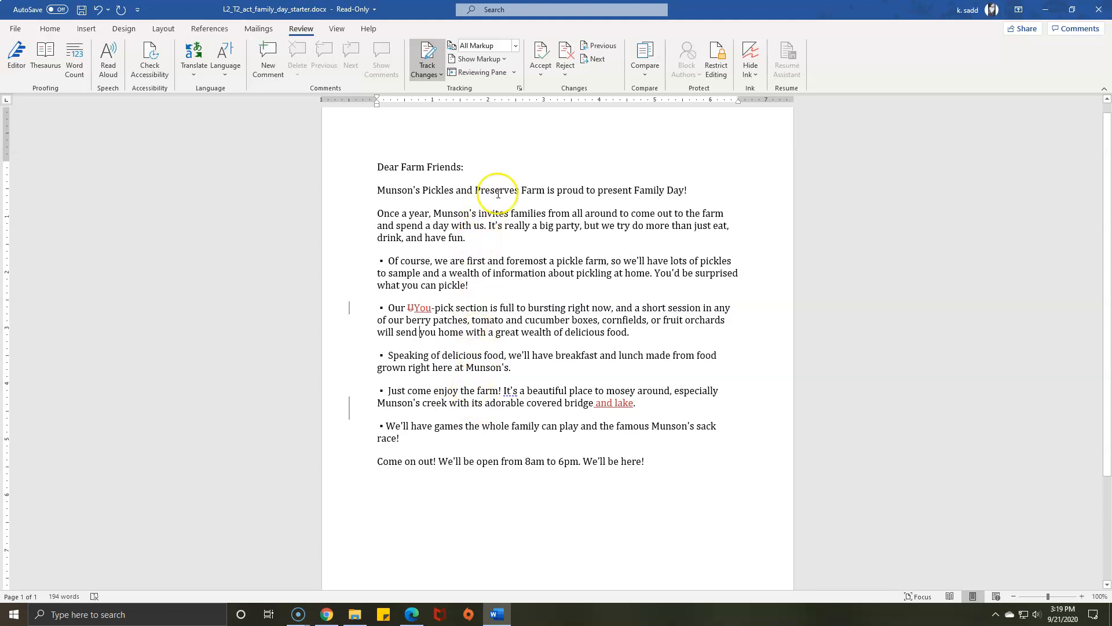
# Step: Set the markup balloons to Show Revisions in Balloons
pyautogui.click(511, 60)
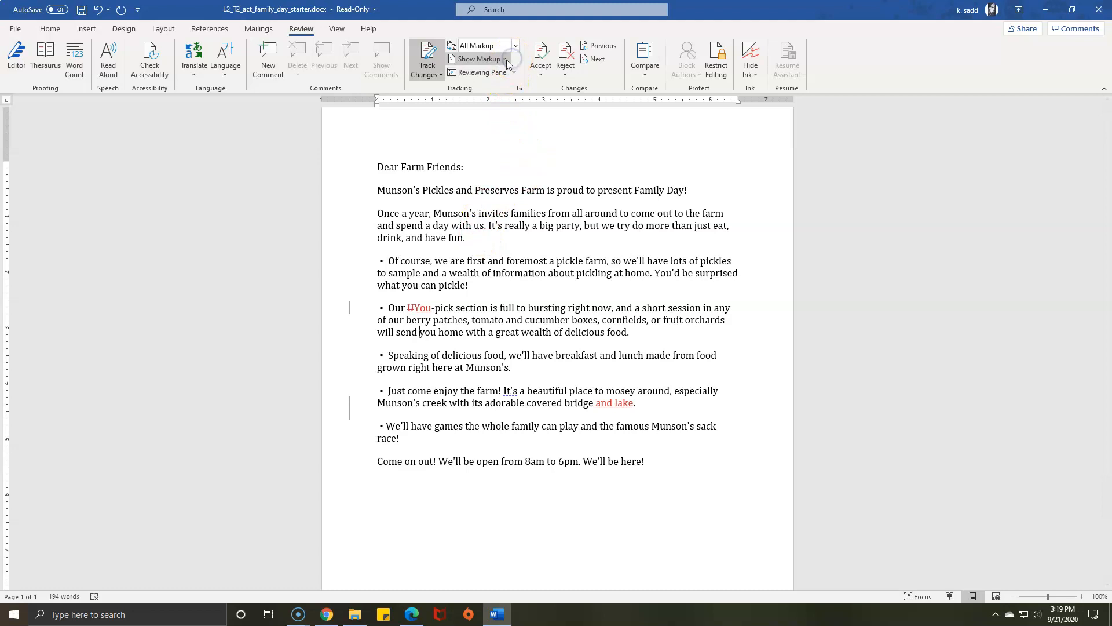
pyautogui.moveTo(509, 124)
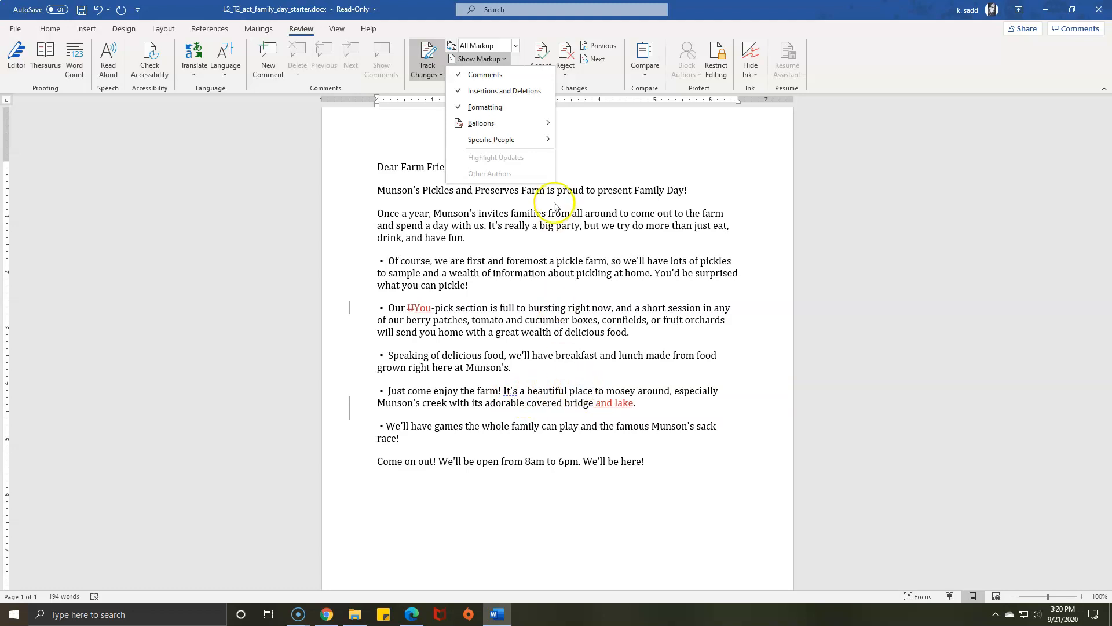
pyautogui.moveTo(543, 133)
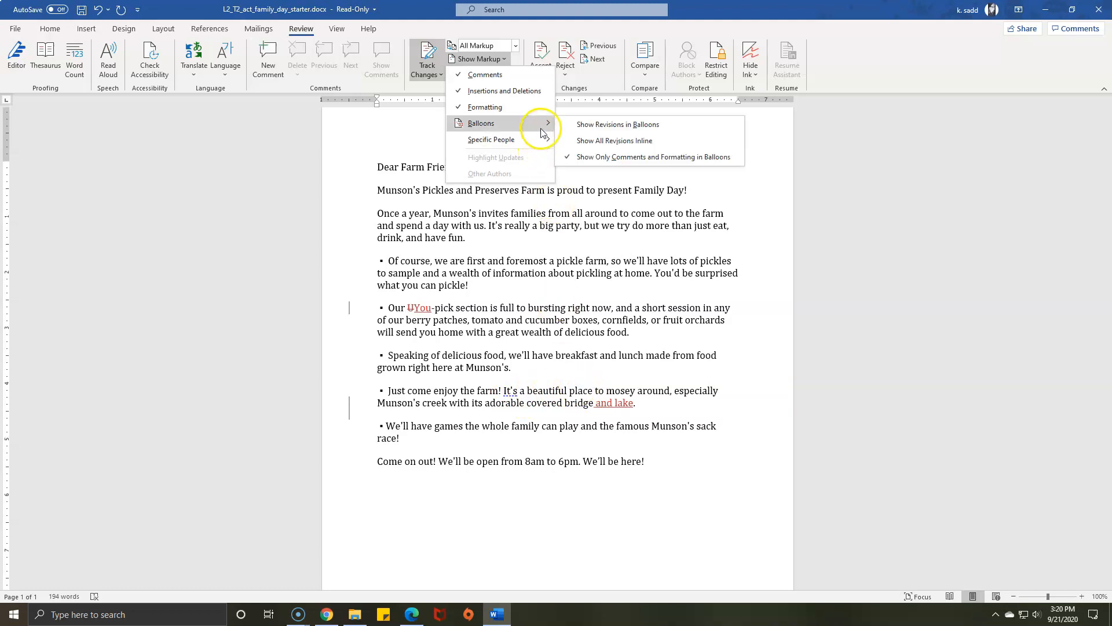
pyautogui.click(604, 131)
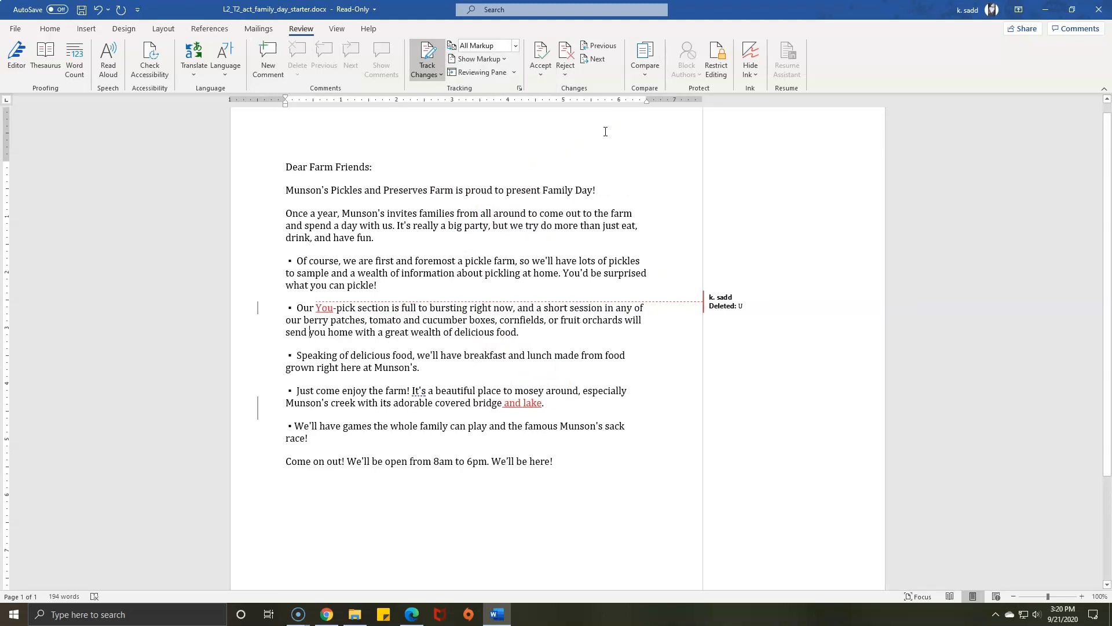
# Step: Examine the deletion balloon and the "and lake" insertion, and recheck the Show Revisions in Balloons setting
pyautogui.click(724, 300)
pyautogui.click(522, 402)
pyautogui.click(504, 59)
pyautogui.moveTo(523, 123)
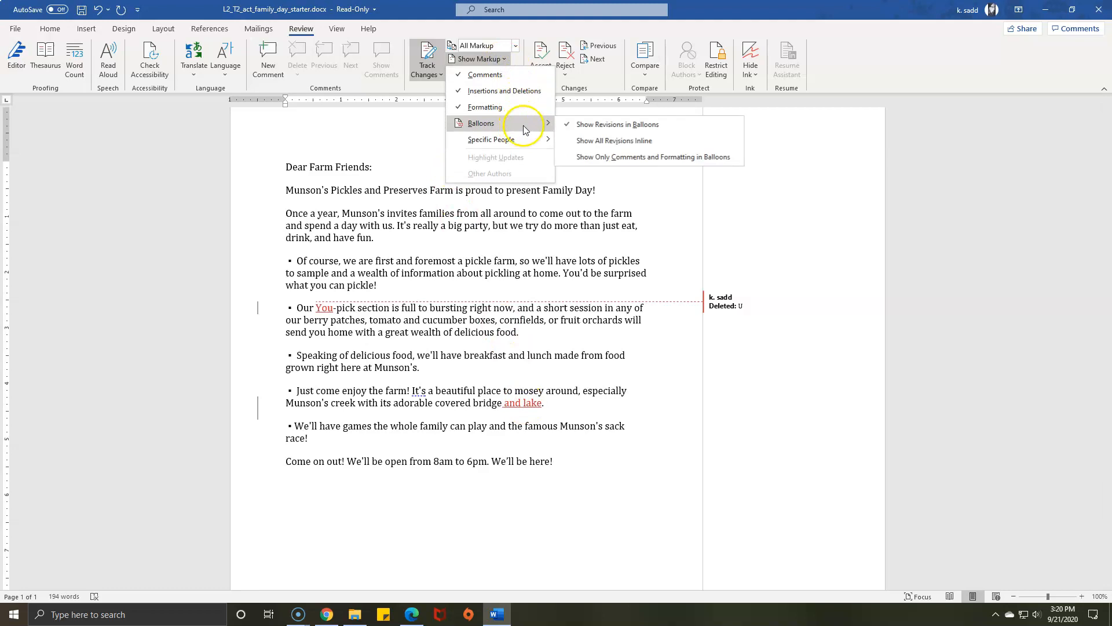
pyautogui.click(576, 120)
pyautogui.click(520, 400)
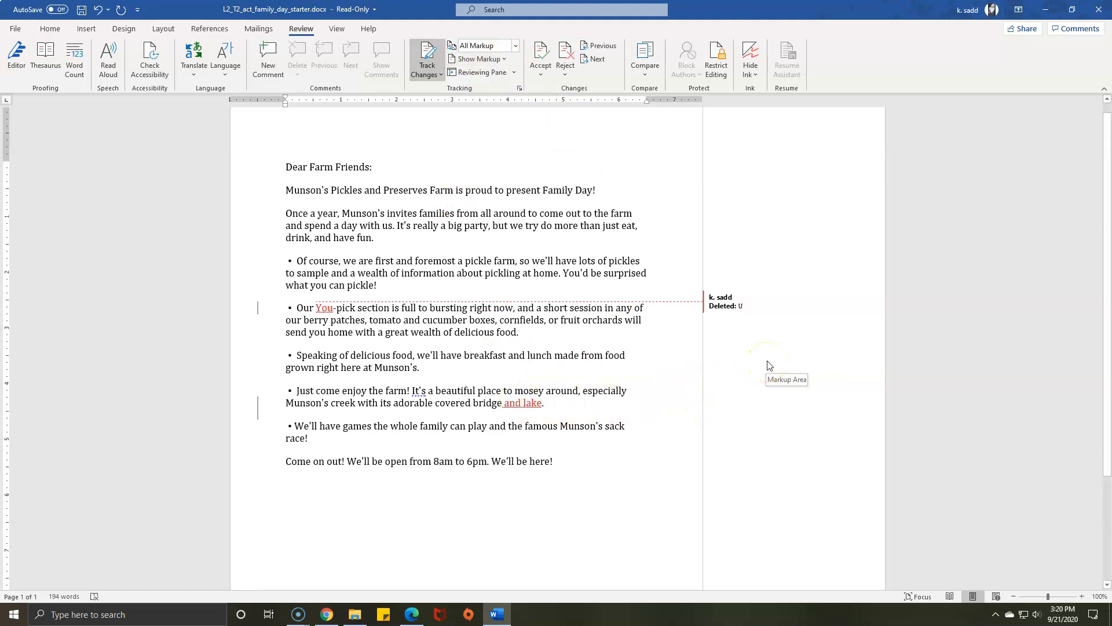
pyautogui.click(734, 349)
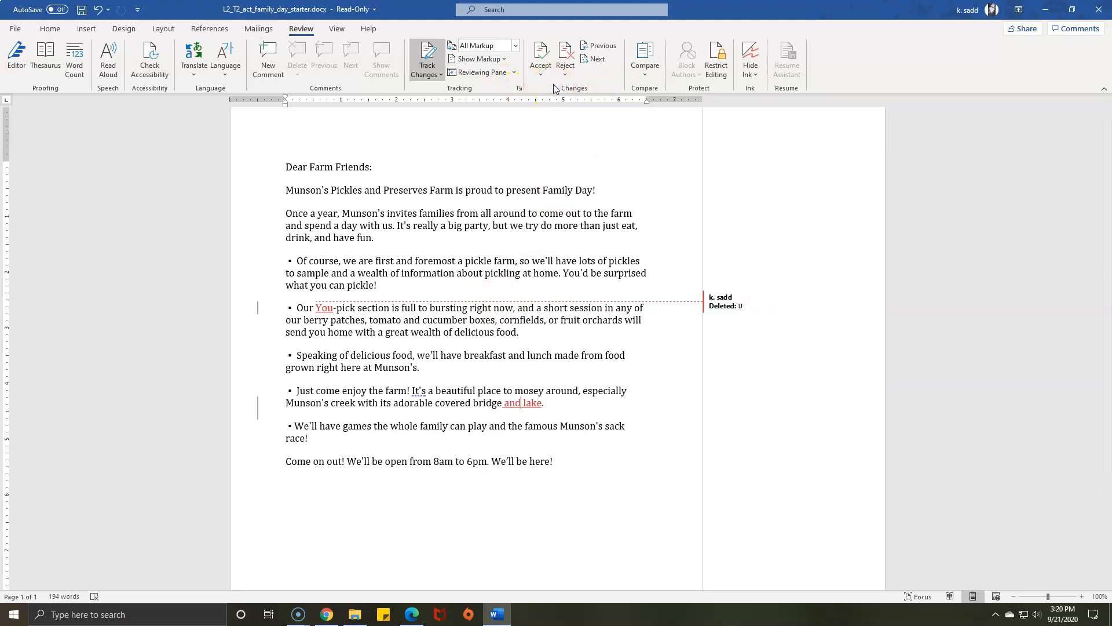
# Step: Move back and forth through the tracked changes, finishing on the "You" insertion
pyautogui.click(602, 51)
pyautogui.click(599, 59)
pyautogui.click(600, 59)
pyautogui.click(599, 59)
pyautogui.click(601, 45)
pyautogui.click(597, 57)
pyautogui.click(598, 46)
pyautogui.click(597, 57)
pyautogui.click(596, 49)
pyautogui.click(595, 57)
pyautogui.click(596, 50)
pyautogui.click(596, 56)
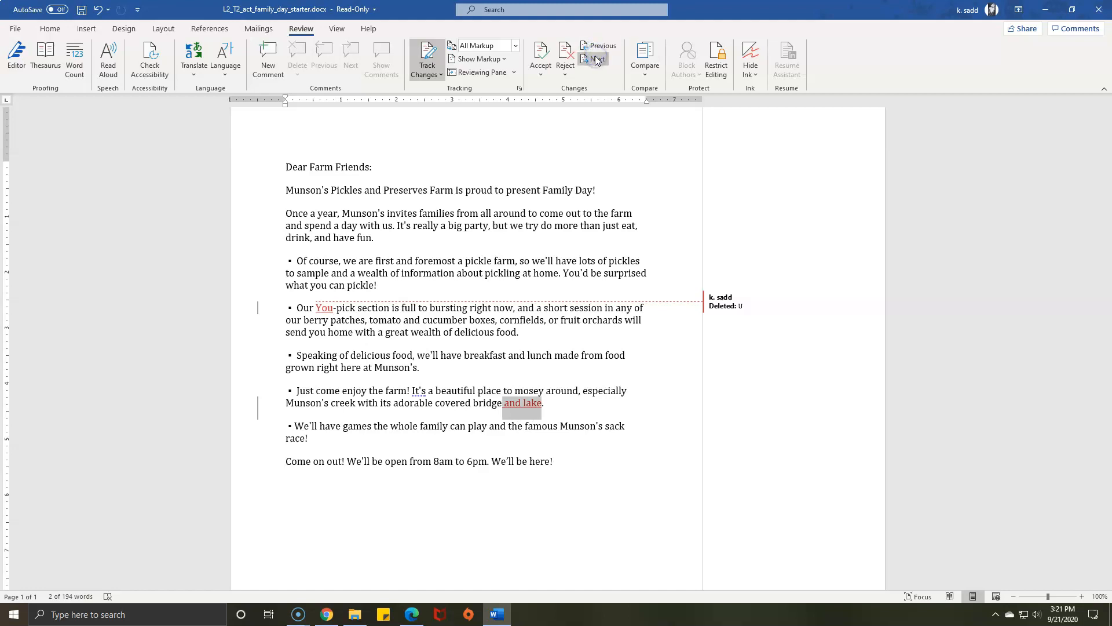
pyautogui.click(596, 58)
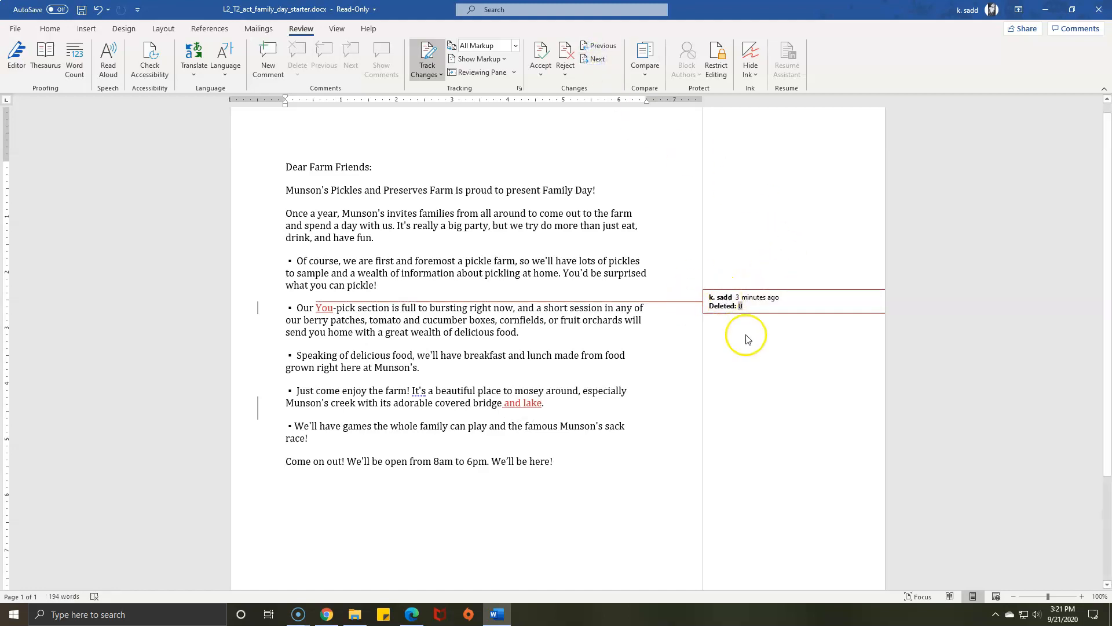
pyautogui.click(597, 58)
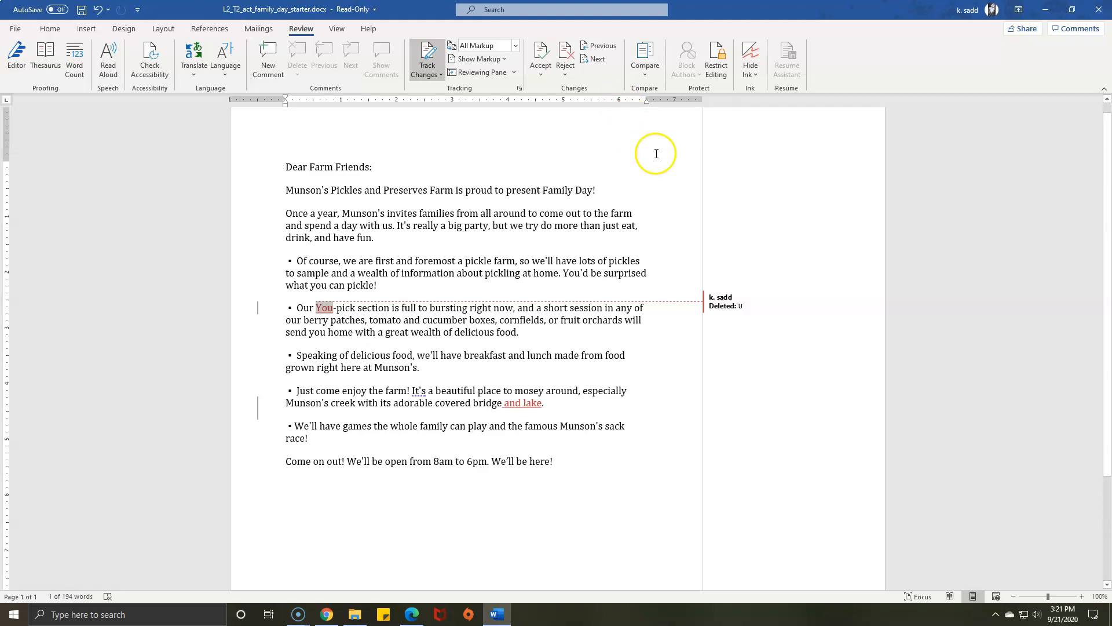
# Step: Accept the tracked "You" and "and lake" insertions, and undo both acceptances
pyautogui.click(540, 54)
pyautogui.click(539, 53)
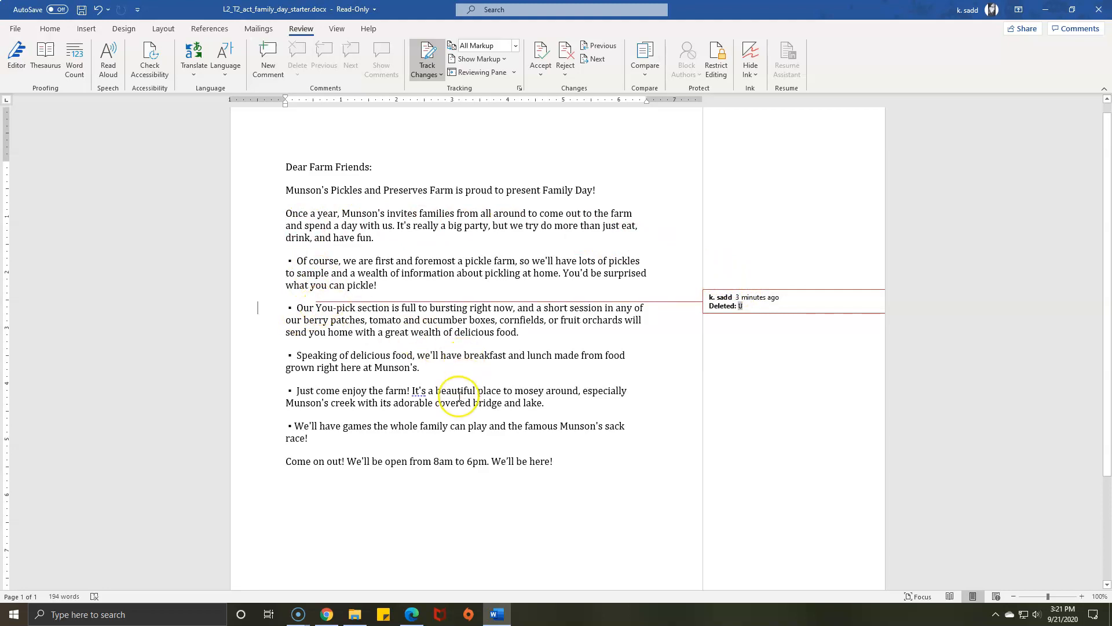
pyautogui.hotkey('ctrl', 'z')
pyautogui.hotkey('ctrl', 'z')
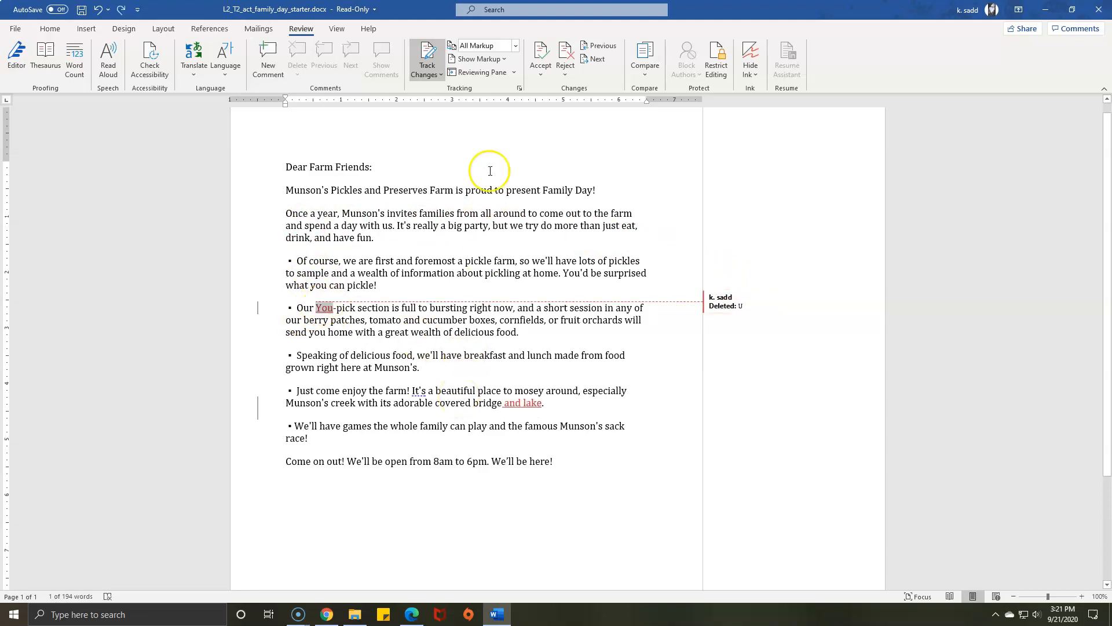
# Step: Reject the tracked "You" and "and lake" insertions, and undo both rejections
pyautogui.click(567, 65)
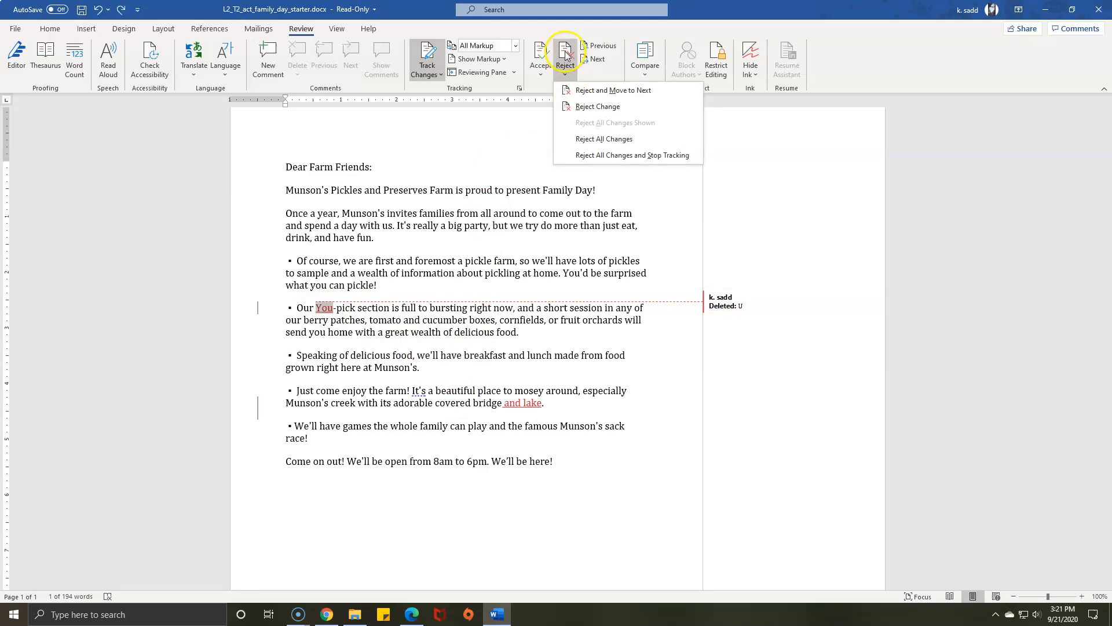
pyautogui.click(566, 53)
pyautogui.click(566, 53)
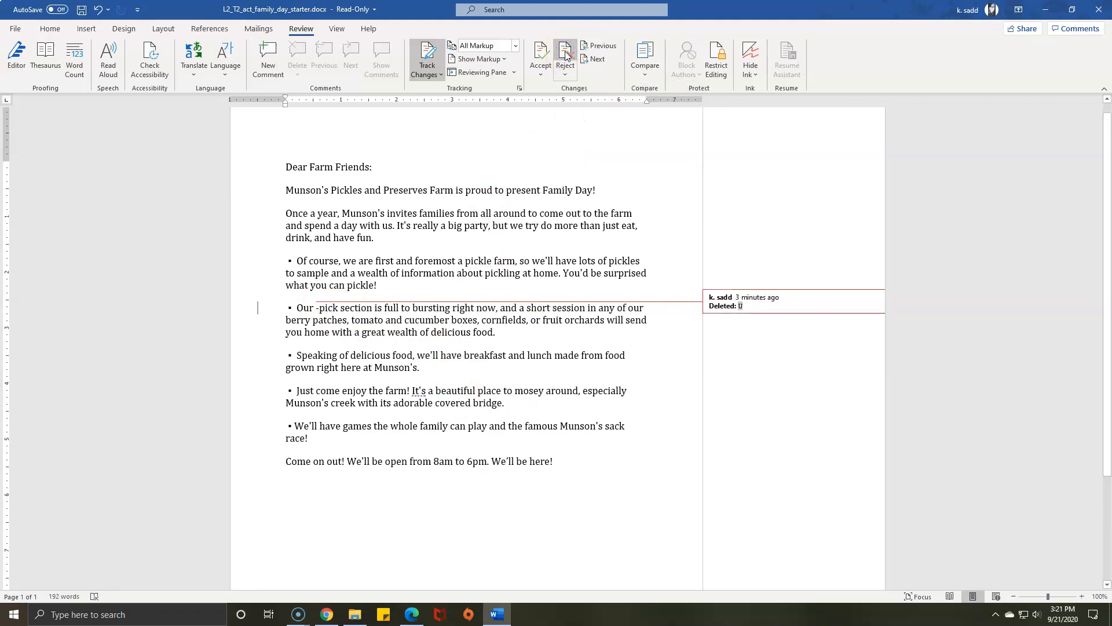
pyautogui.hotkey('ctrl', 'z')
pyautogui.hotkey('ctrl', 'z')
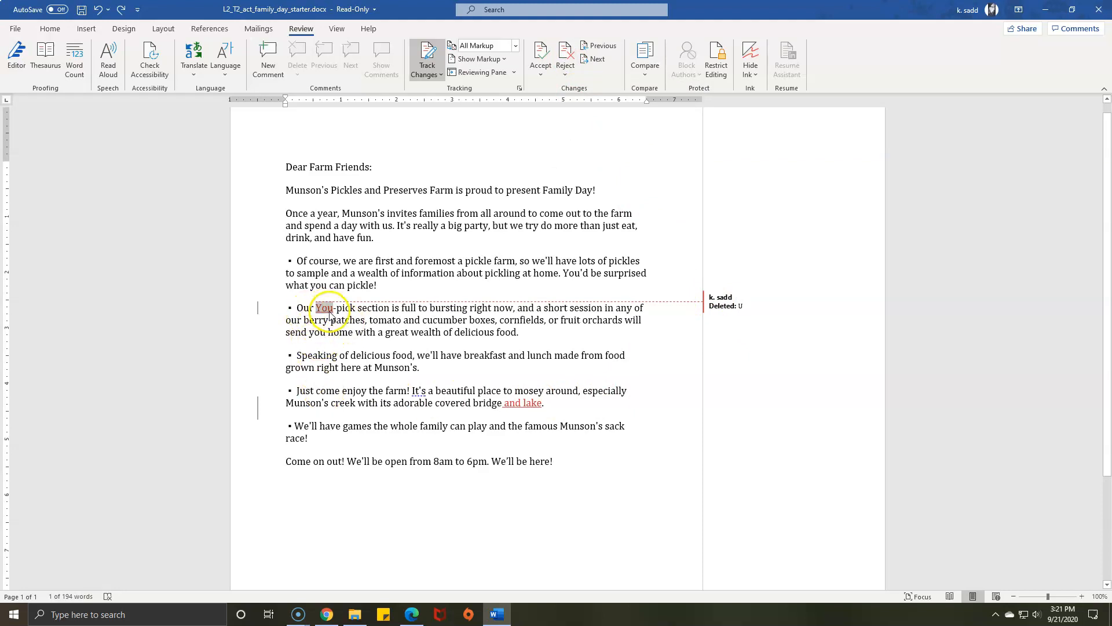
pyautogui.moveTo(518, 408)
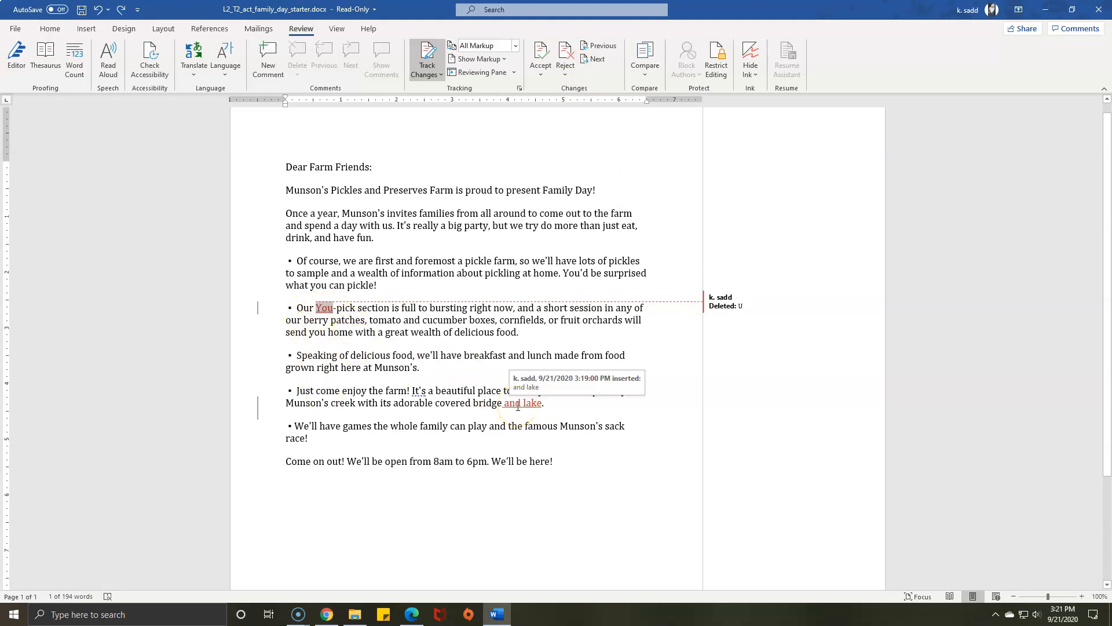